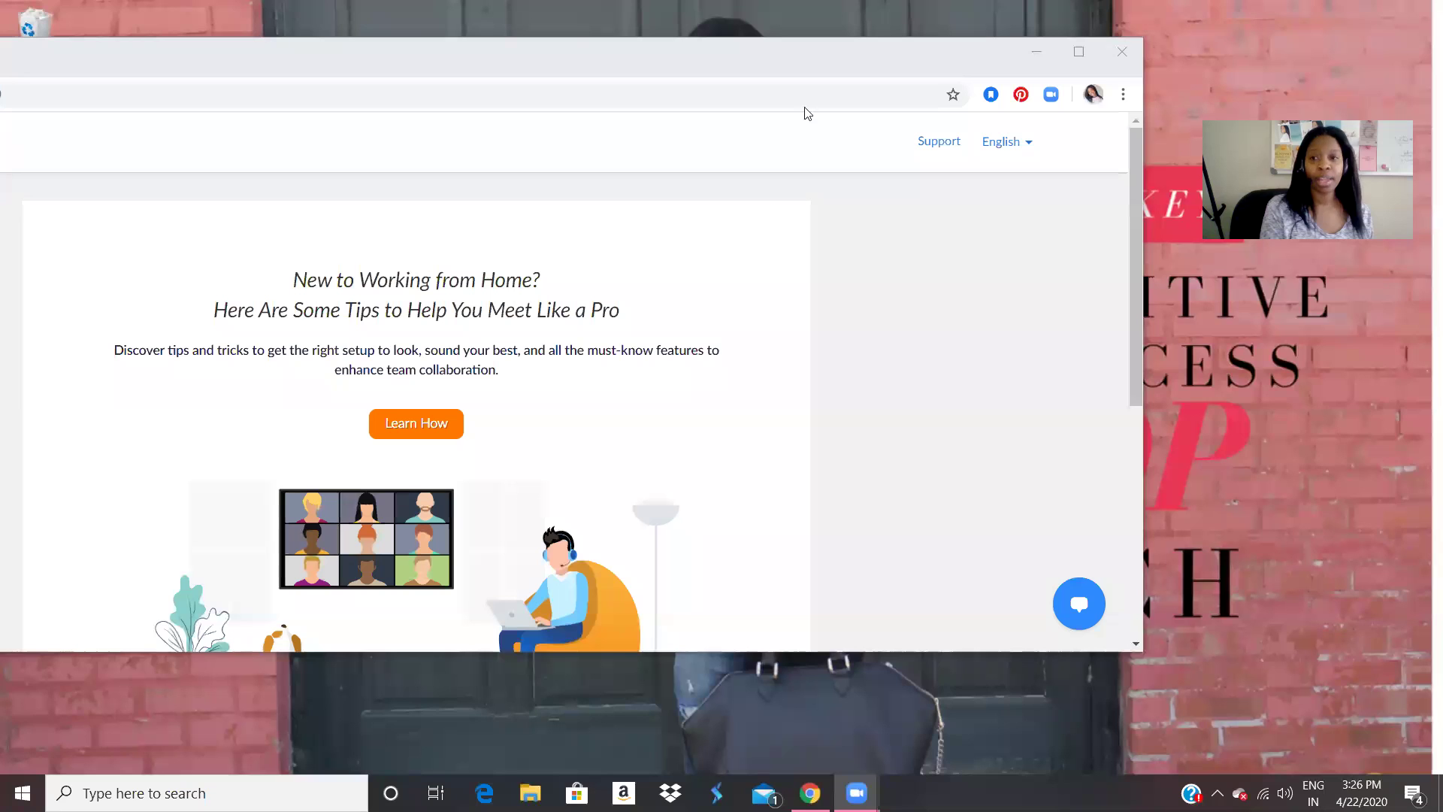
Drag the Chrome window right so its tab strip and address bar show fully
{"action": "left_click_drag", "start_coordinate": [673, 56], "coordinate": [851, 57]}
Load youtube.com in a new Chrome tab and open the signed-in account menu
{"action": "left_click", "coordinate": [133, 63]}
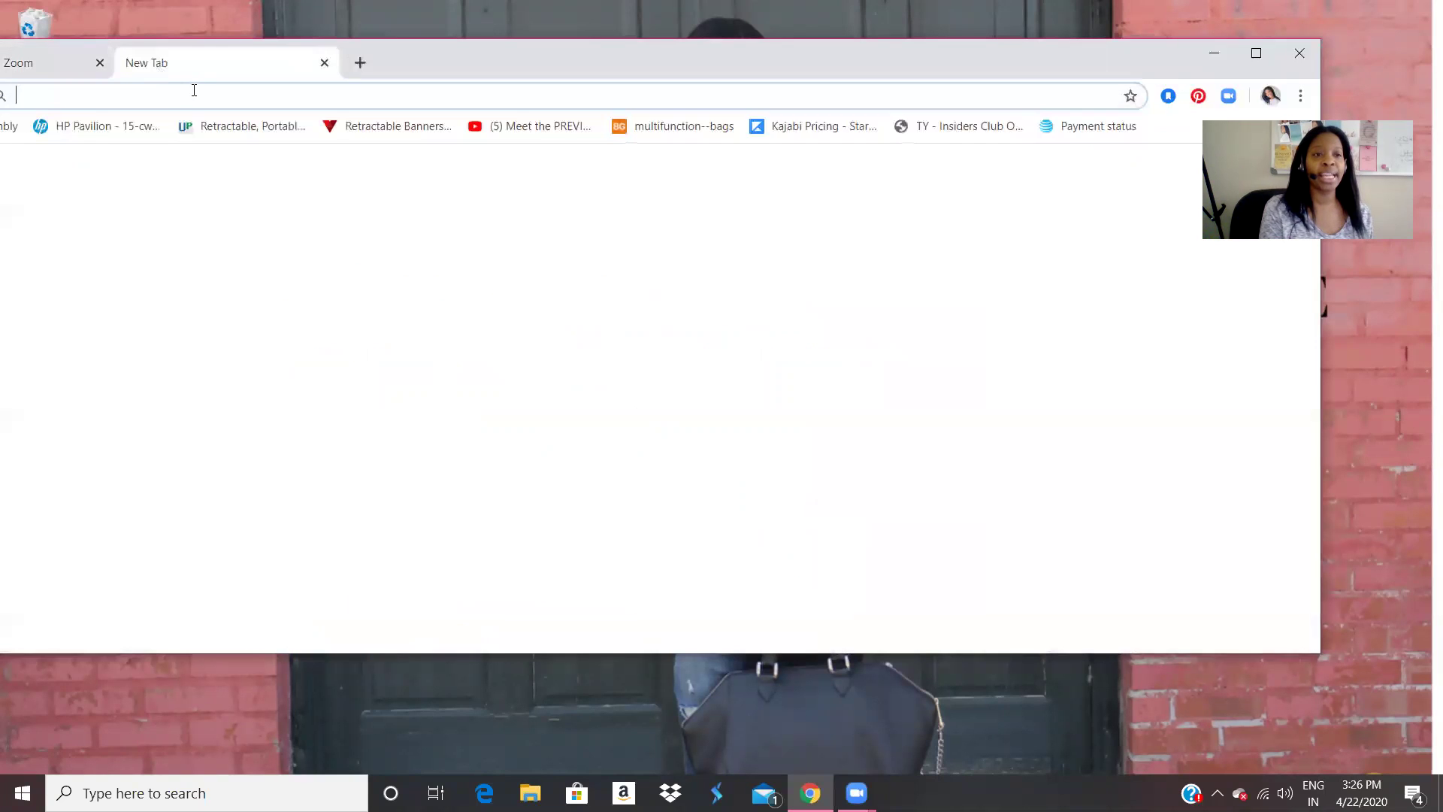
{"action": "type", "text": "youtube.com"}
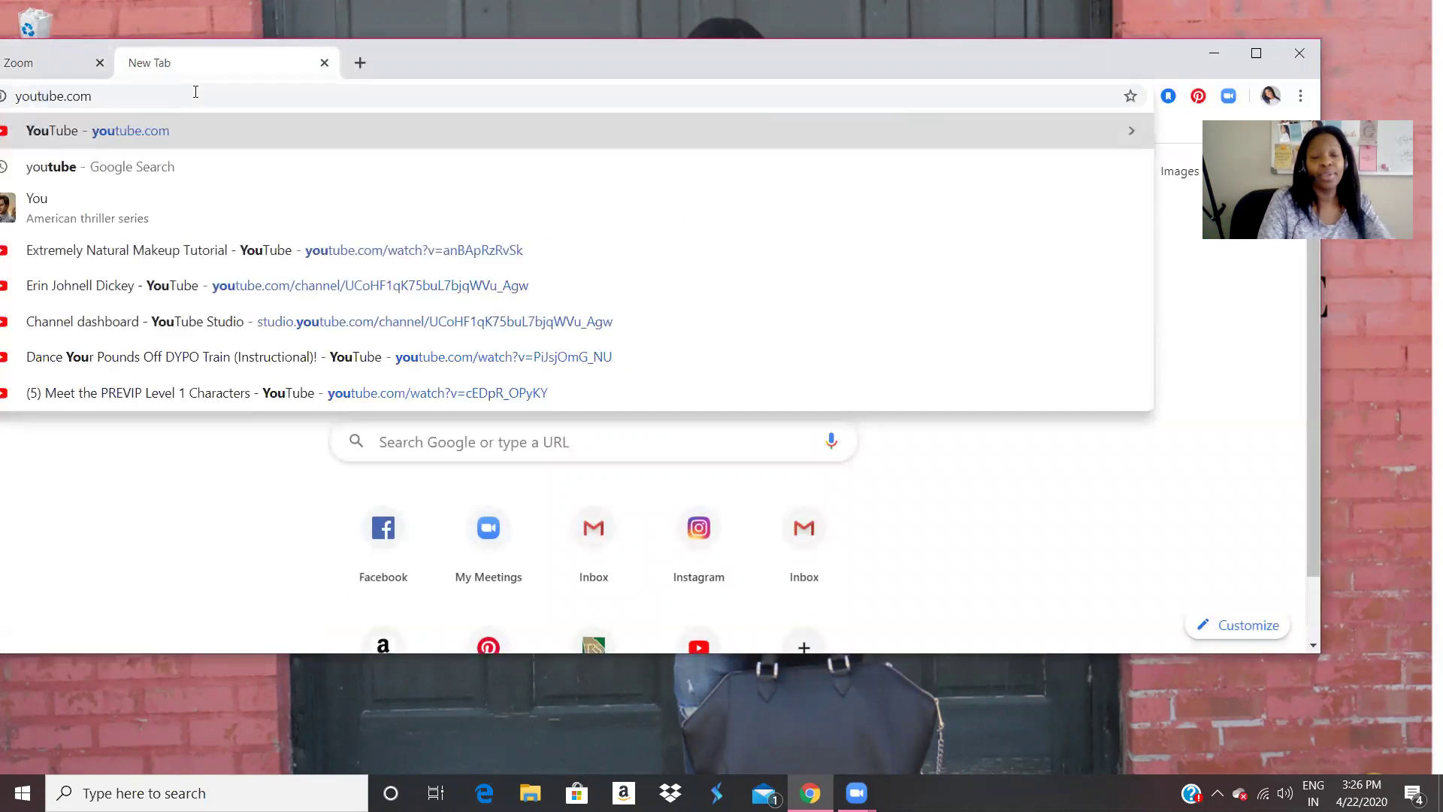
{"action": "key", "text": "Return"}
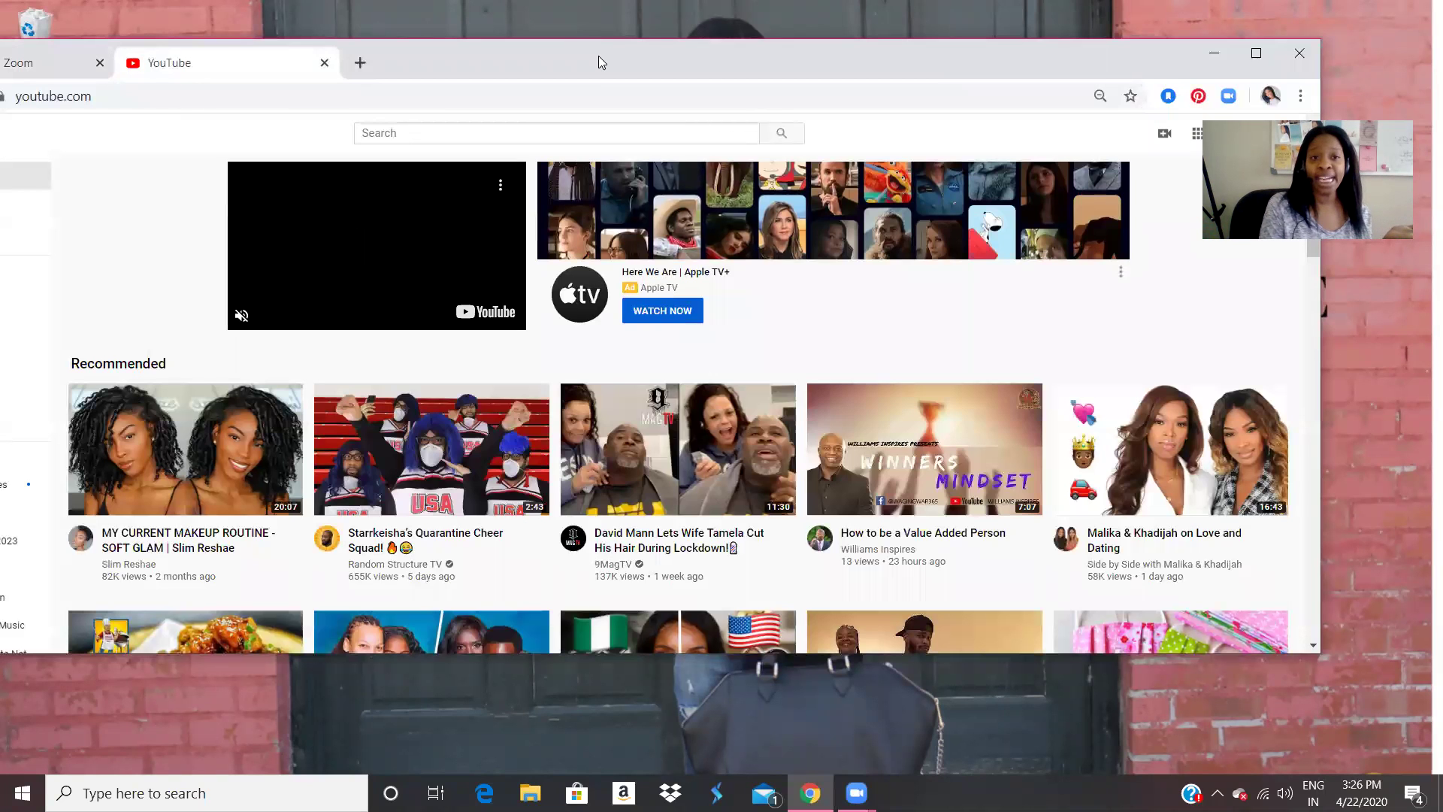
{"action": "left_click_drag", "start_coordinate": [598, 56], "coordinate": [322, 59]}
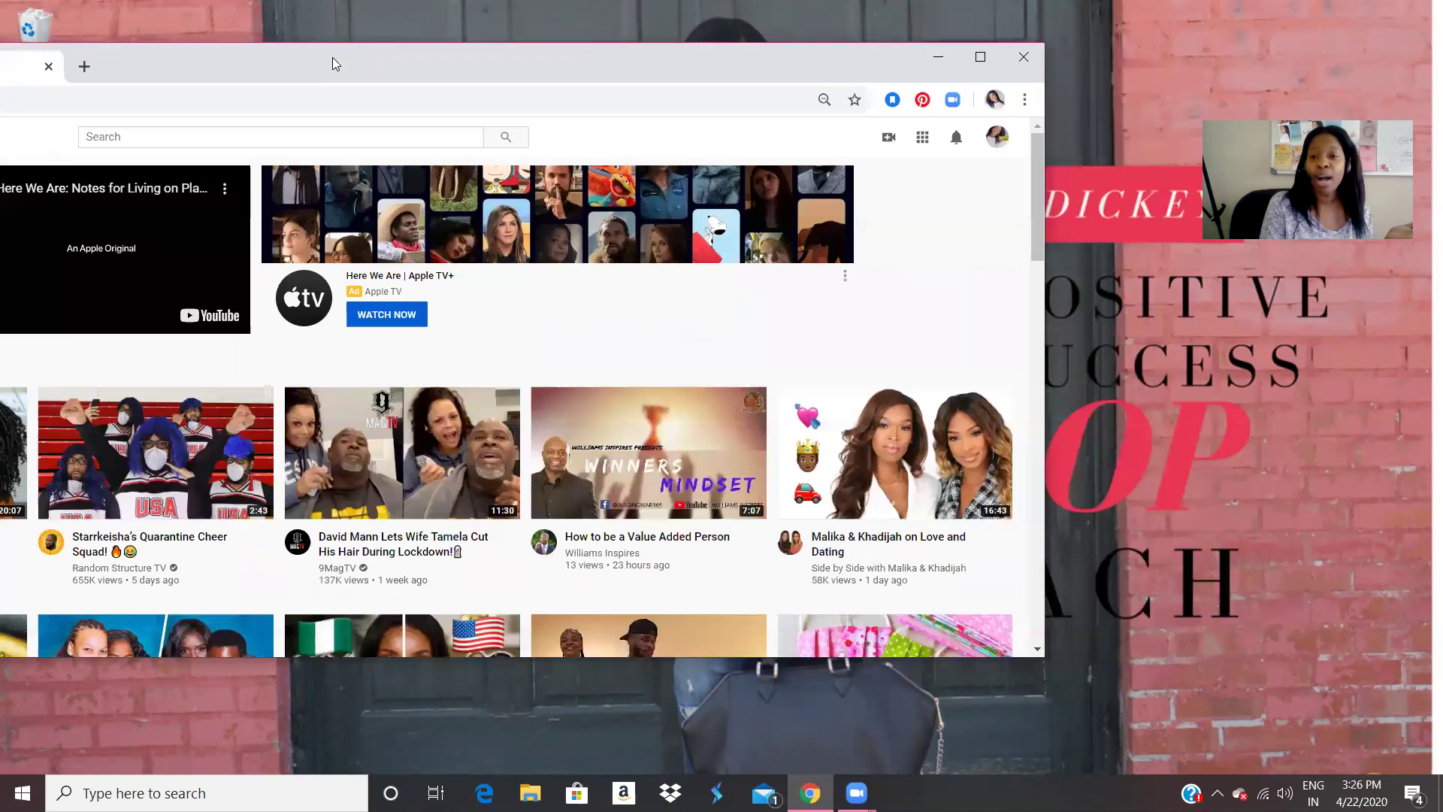
{"action": "left_click", "coordinate": [997, 137]}
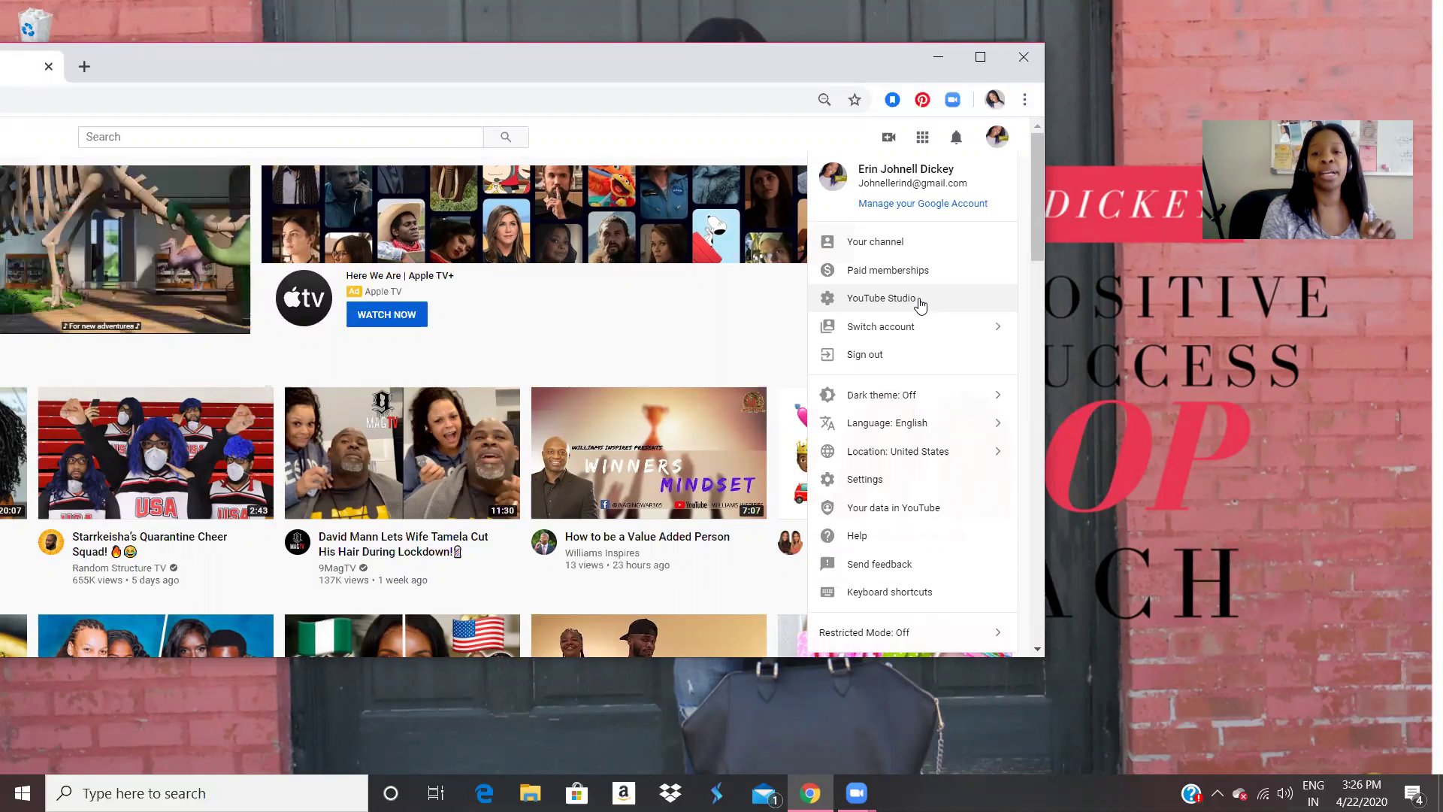
Switch to YouTube Studio and open the Upload video dialog from the CREATE menu
{"action": "left_click", "coordinate": [920, 301]}
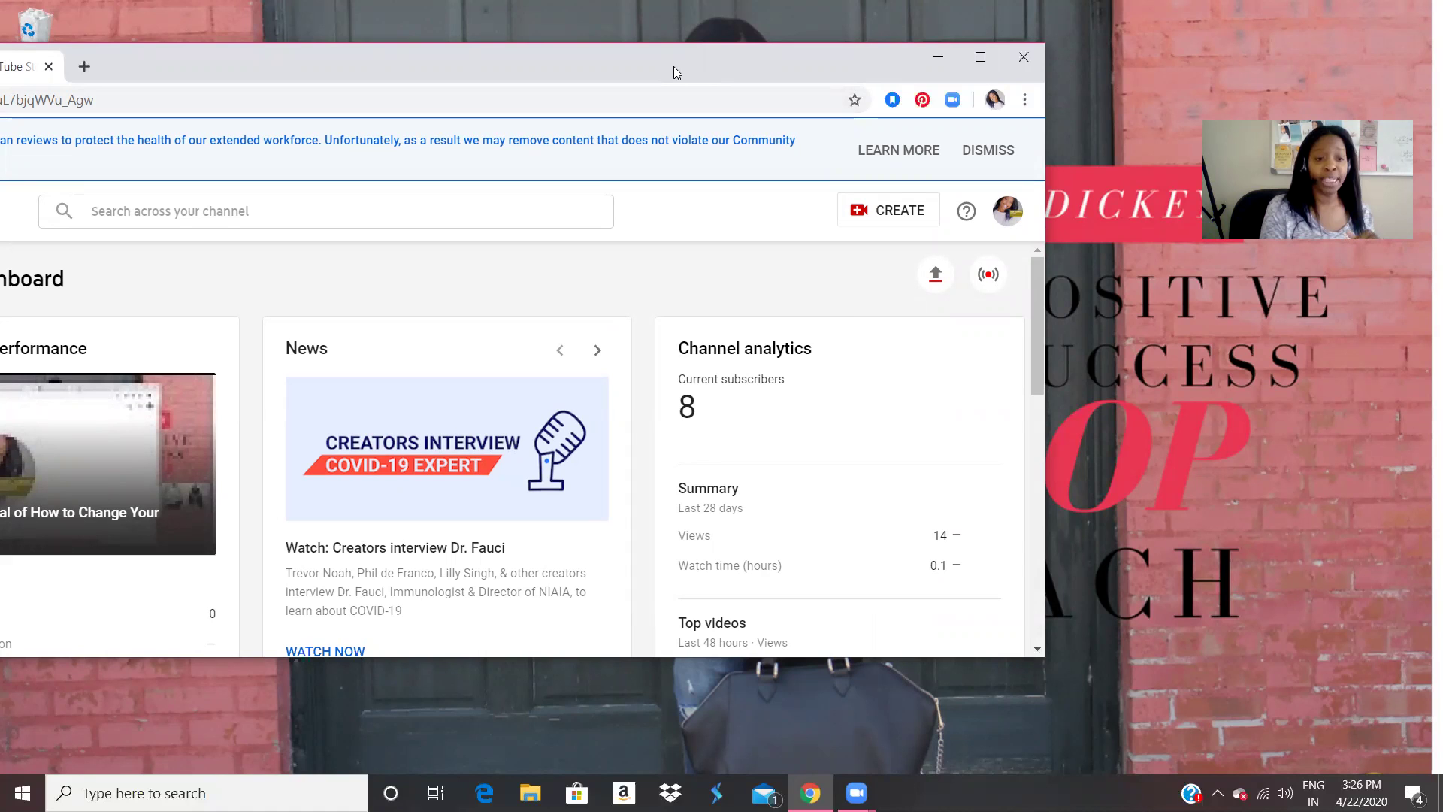
{"action": "left_click_drag", "start_coordinate": [673, 72], "coordinate": [708, 92]}
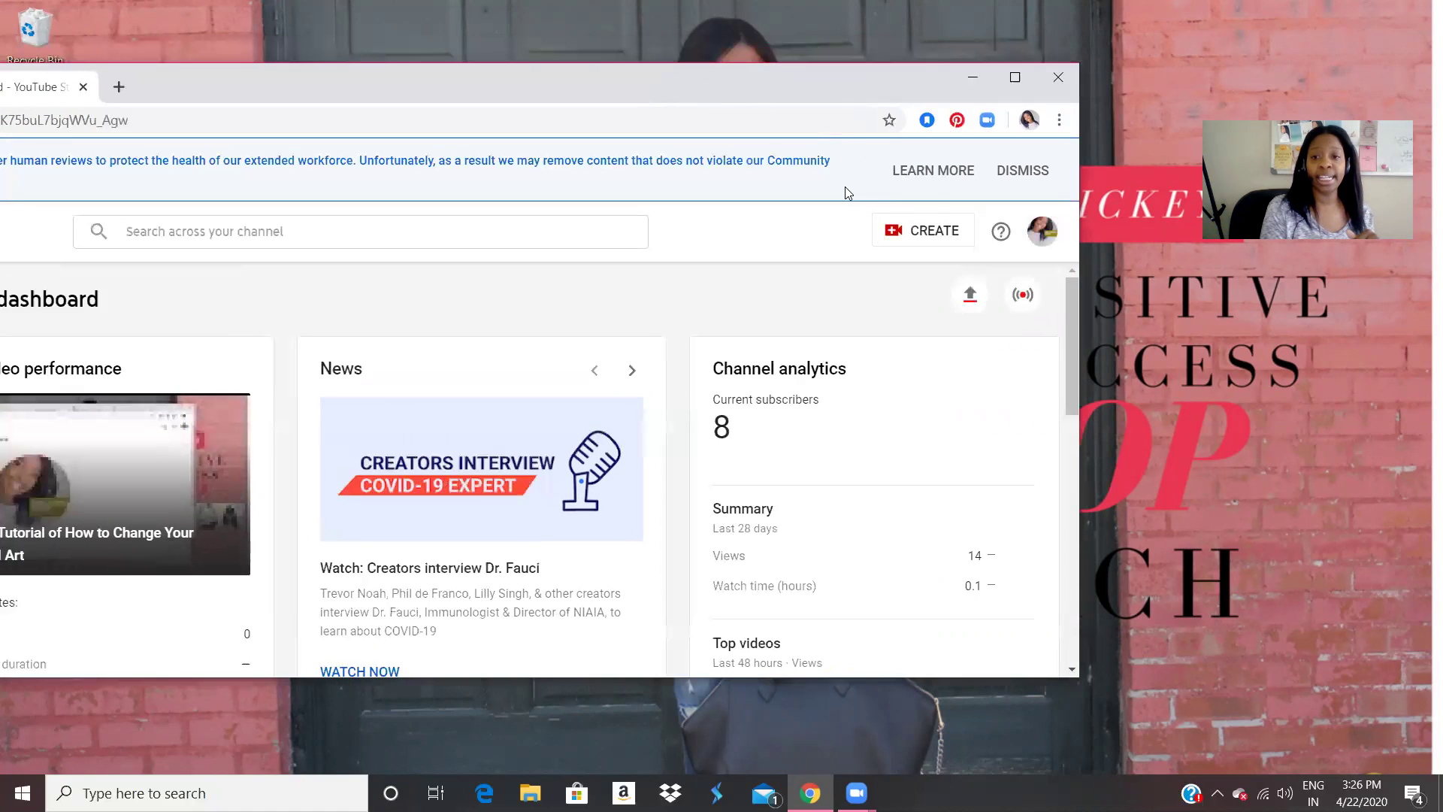
{"action": "left_click", "coordinate": [907, 235]}
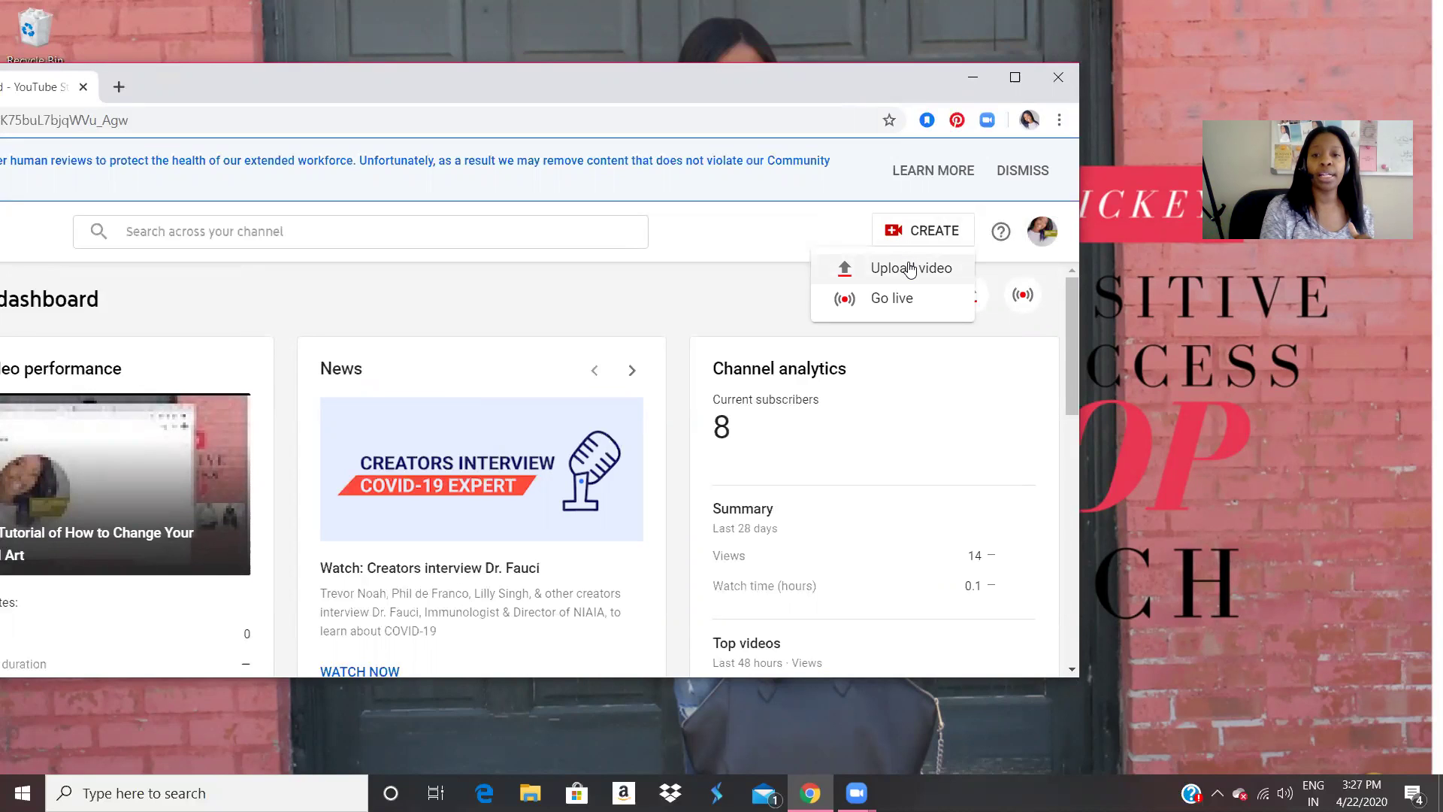
{"action": "left_click", "coordinate": [910, 269]}
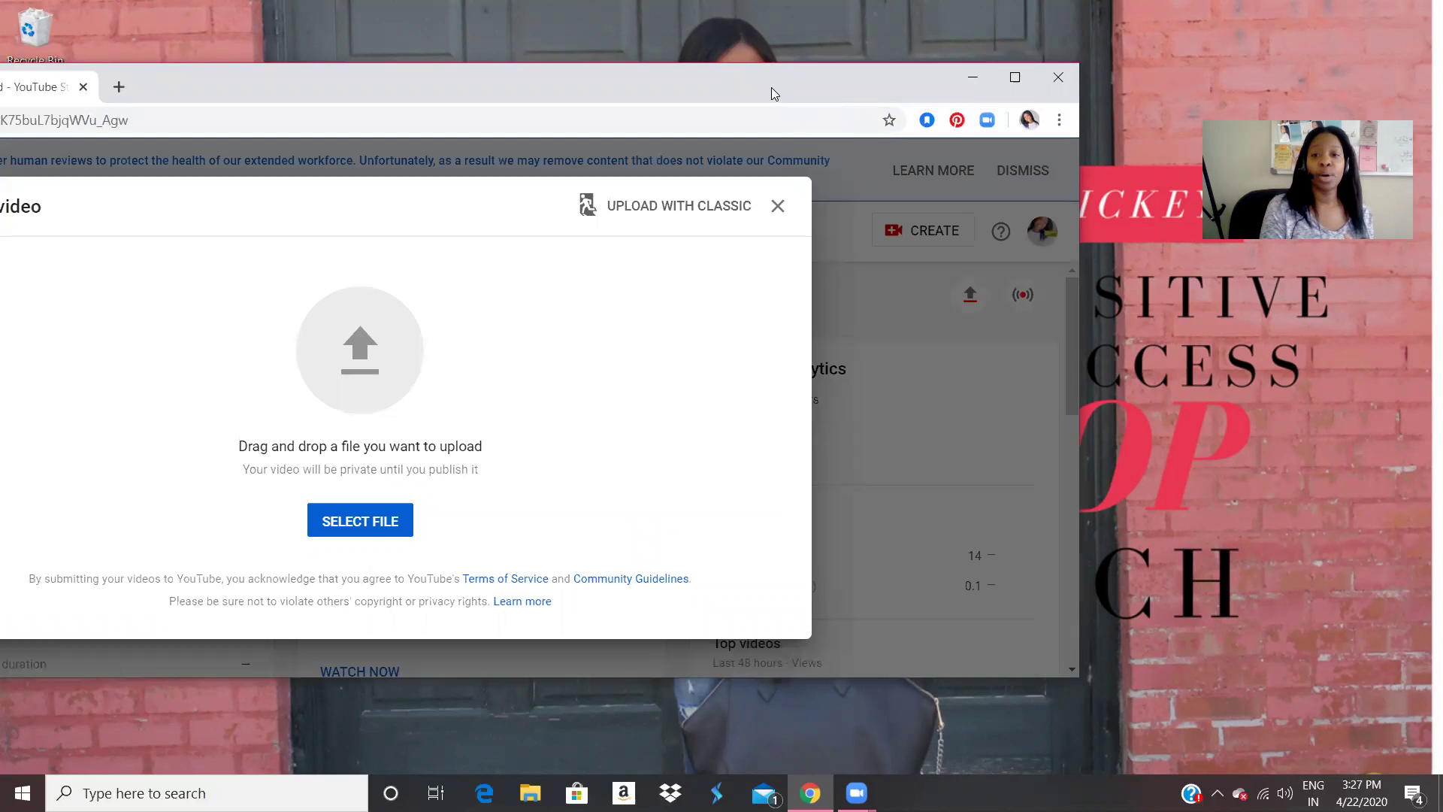
{"action": "left_click_drag", "start_coordinate": [774, 86], "coordinate": [852, 87]}
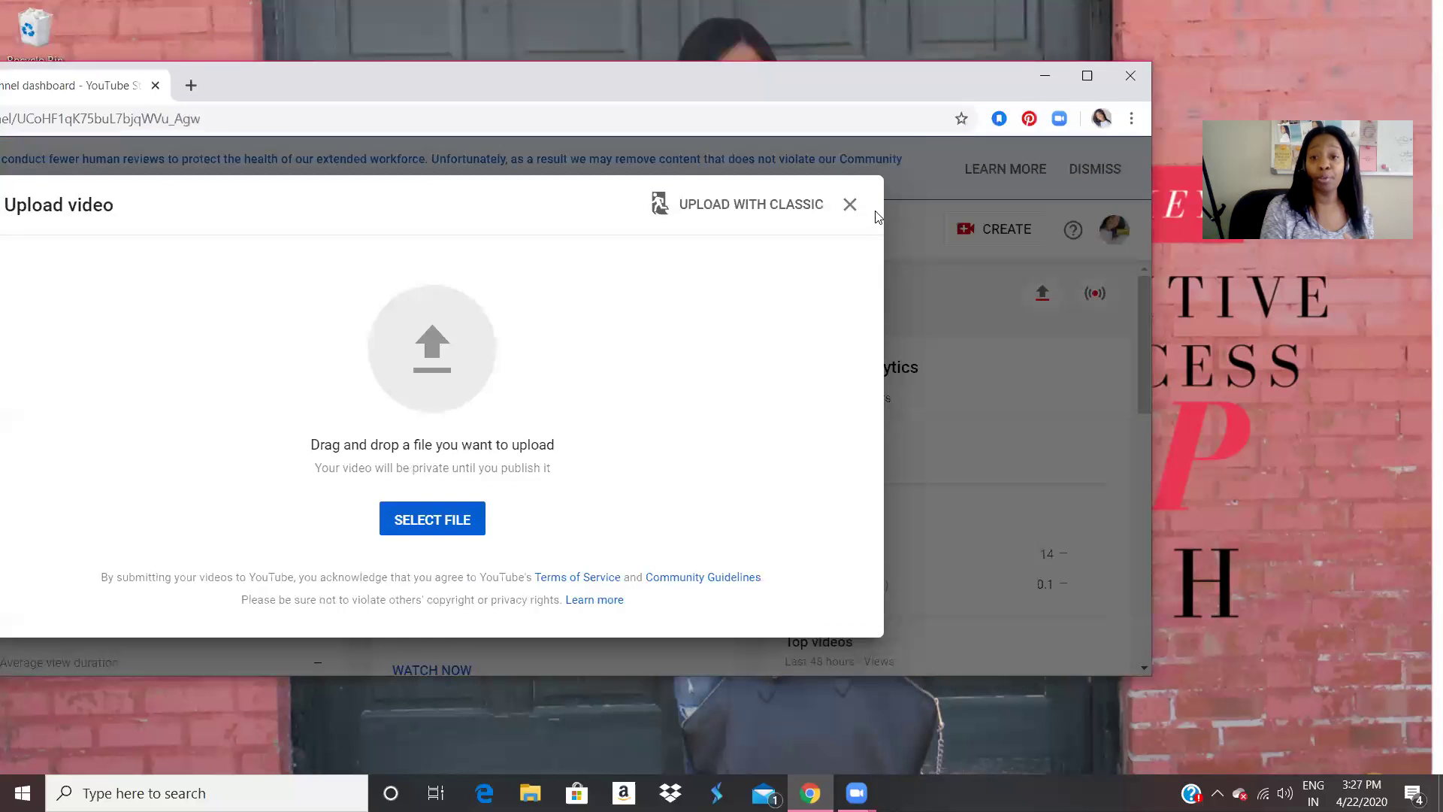
{"action": "left_click", "coordinate": [850, 205]}
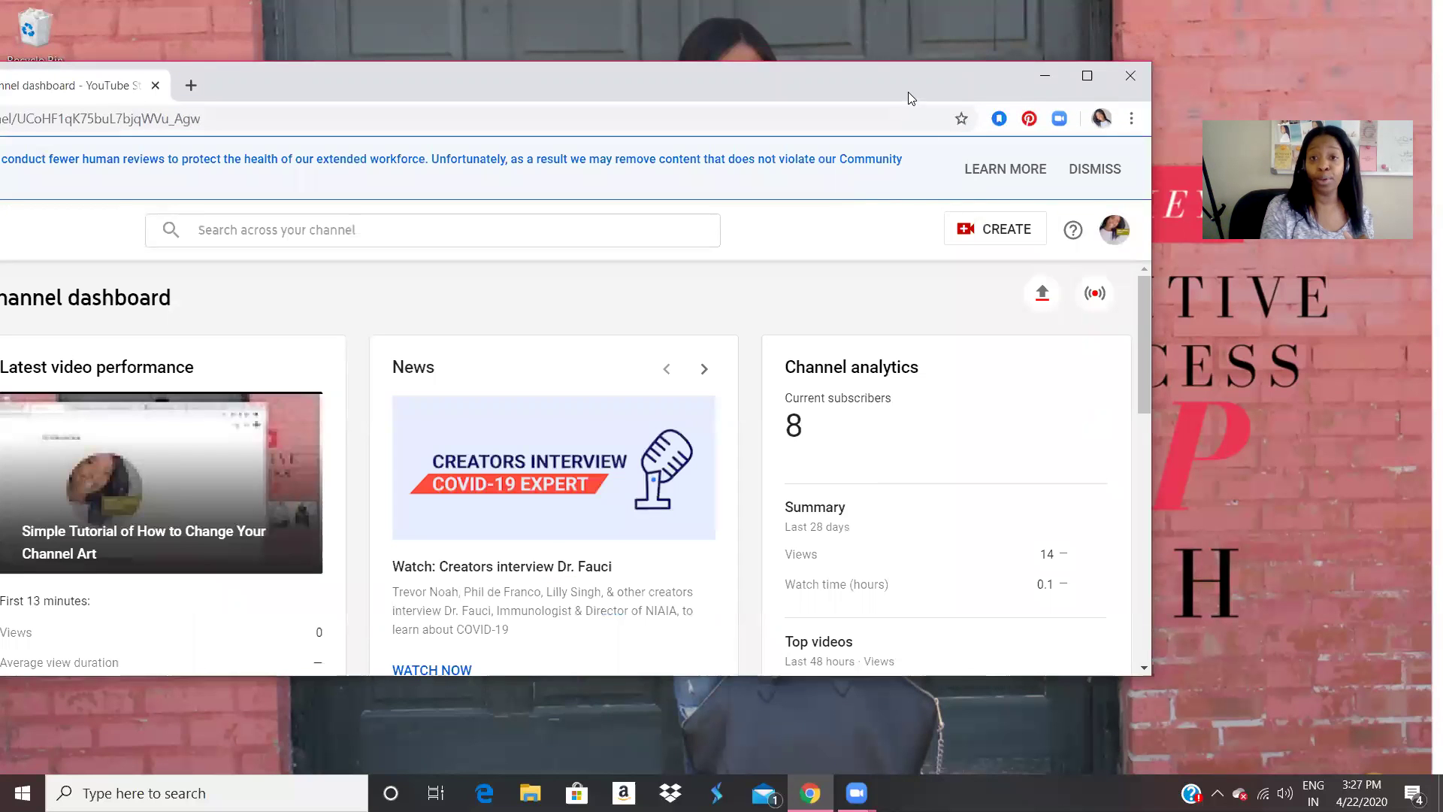
{"action": "left_click_drag", "start_coordinate": [860, 80], "coordinate": [735, 83]}
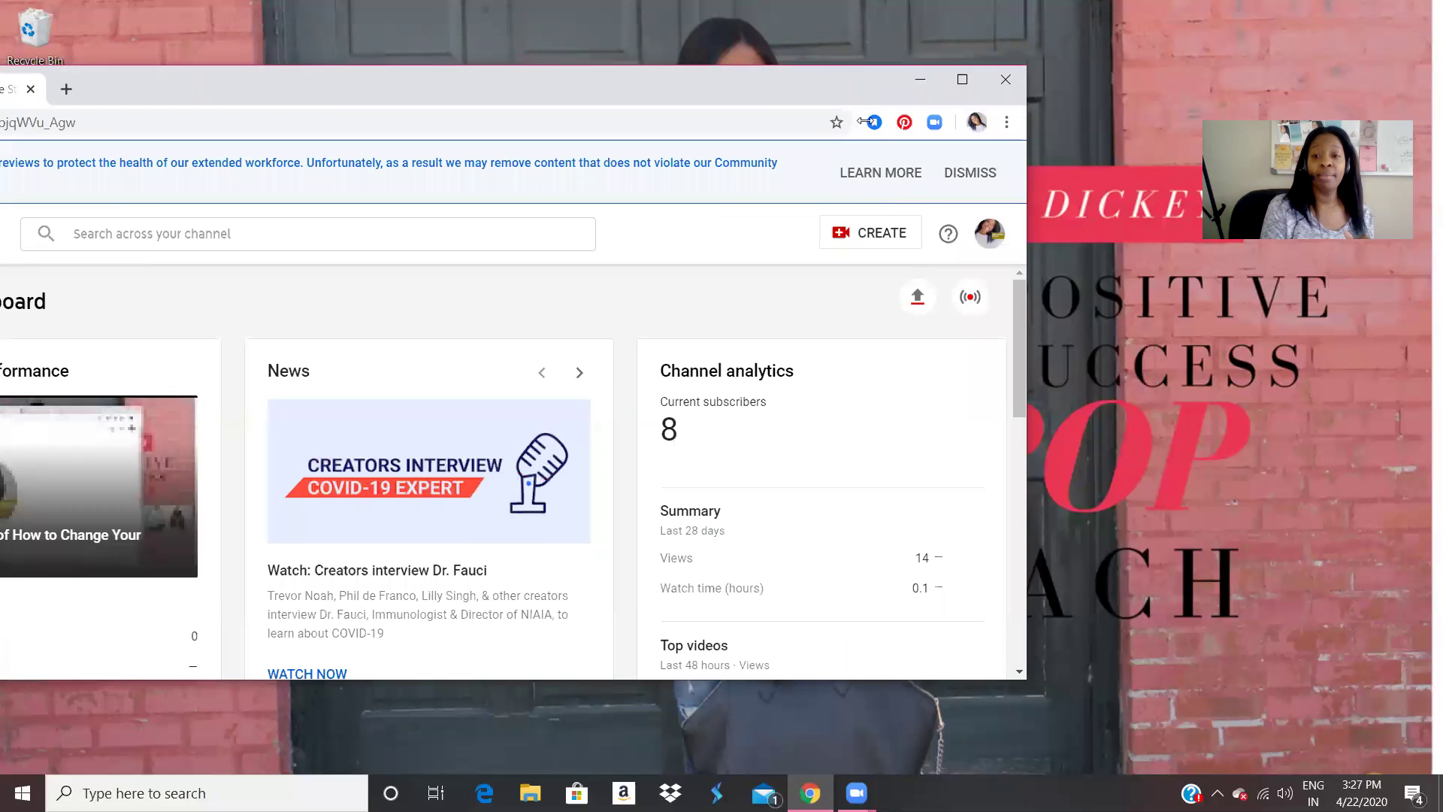
{"action": "left_click", "coordinate": [868, 236]}
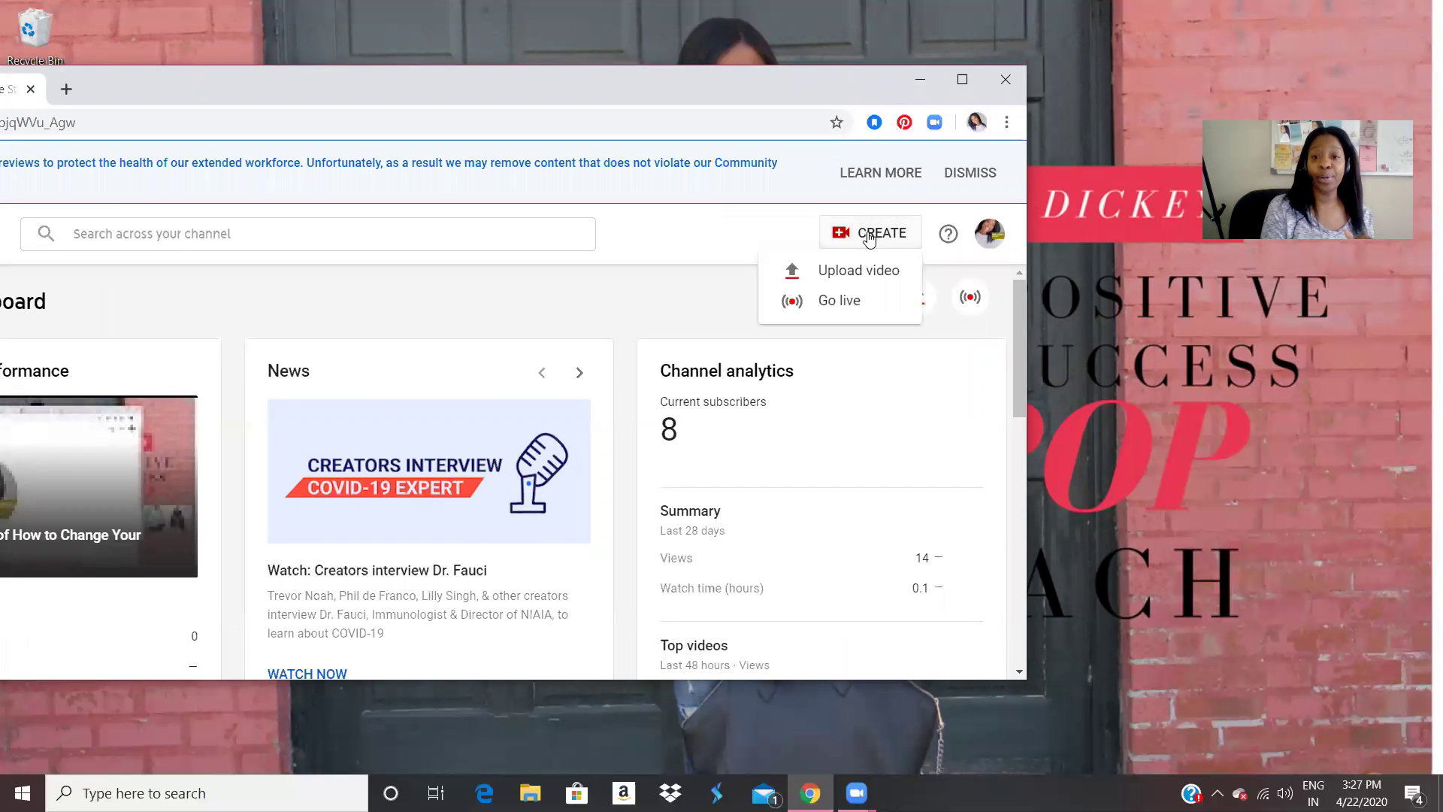
{"action": "left_click", "coordinate": [865, 272]}
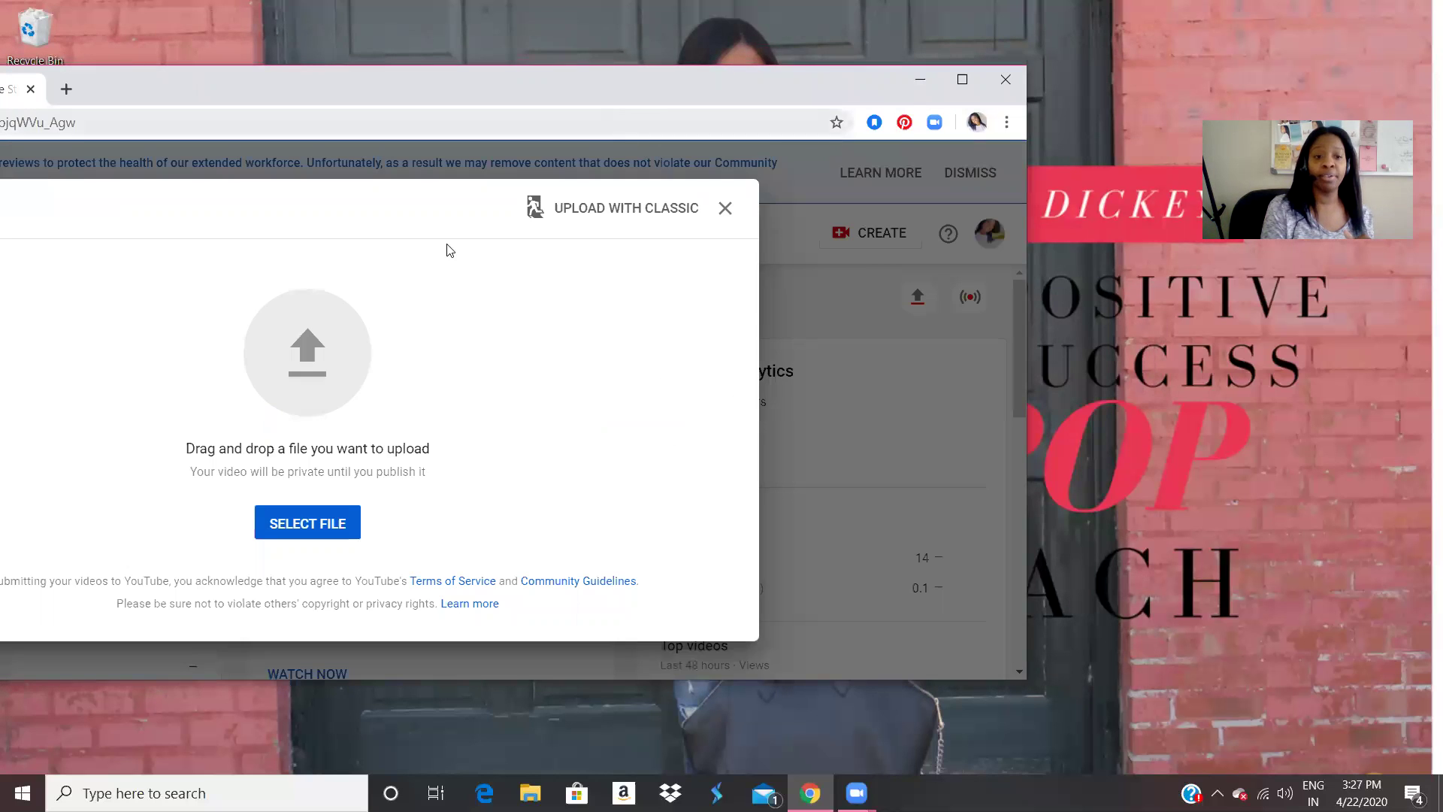
Choose zoom_0 from Documents > Zoom > 2020-04-22 13.41.53 as the video to upload
{"action": "left_click", "coordinate": [316, 541]}
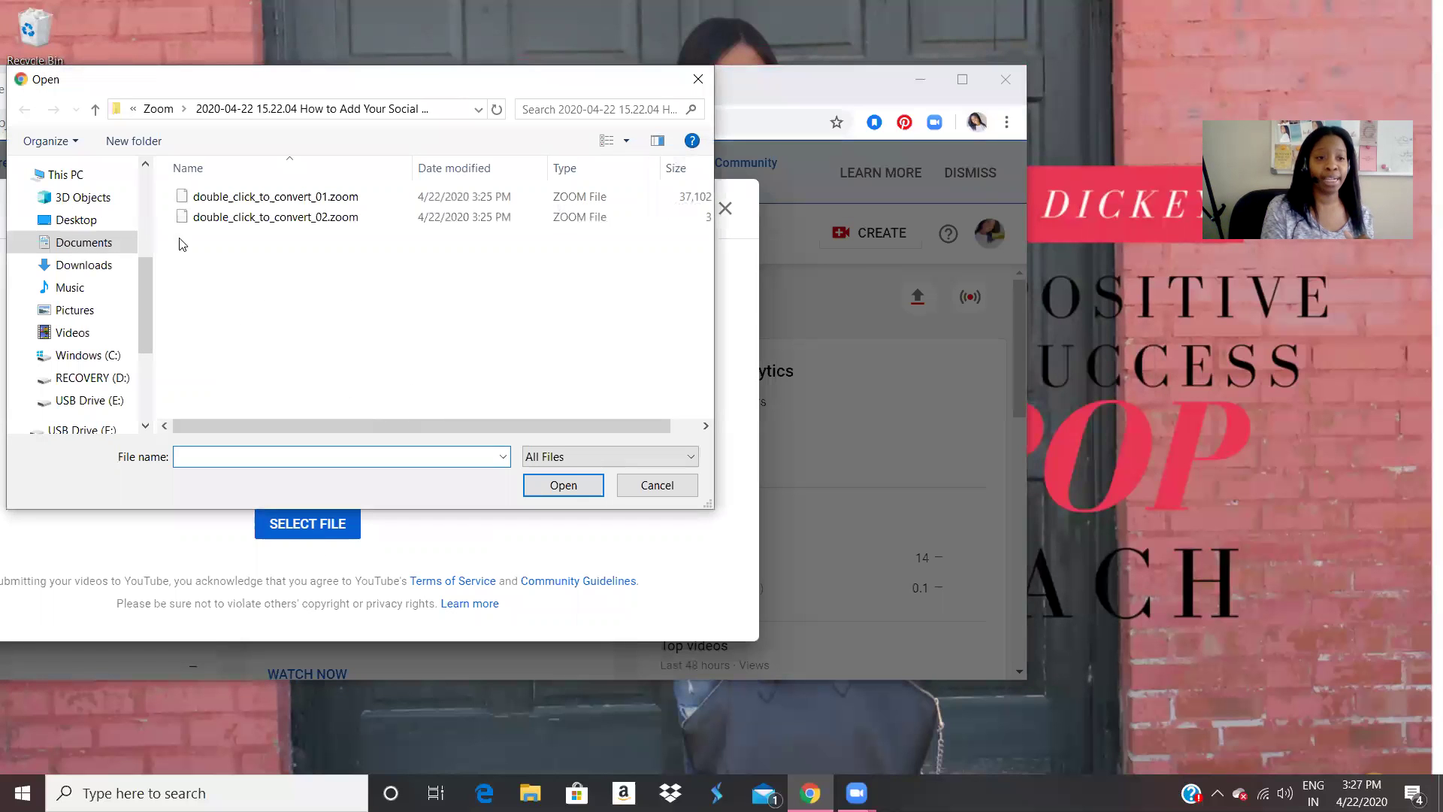
{"action": "left_click", "coordinate": [84, 243]}
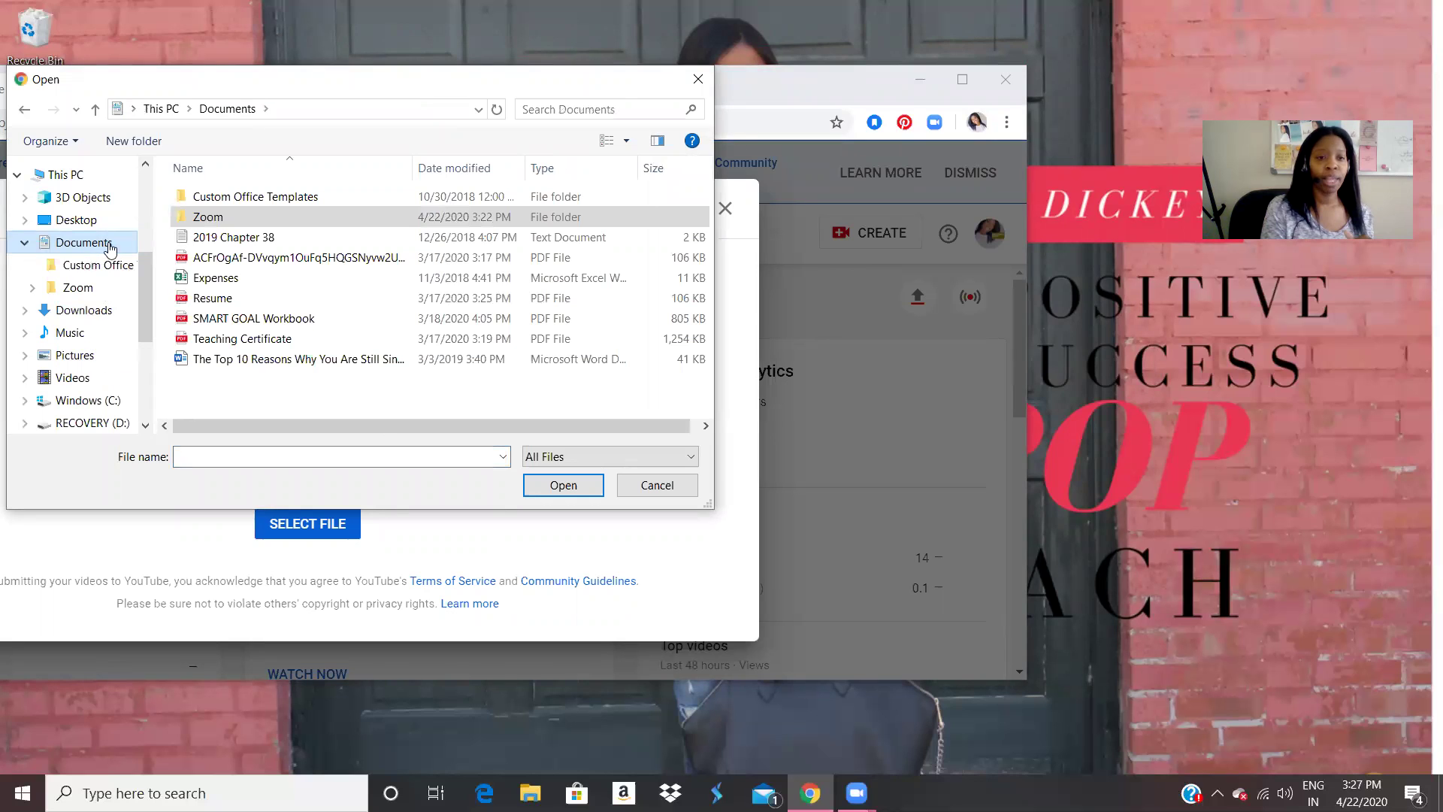
{"action": "double_click", "coordinate": [241, 218]}
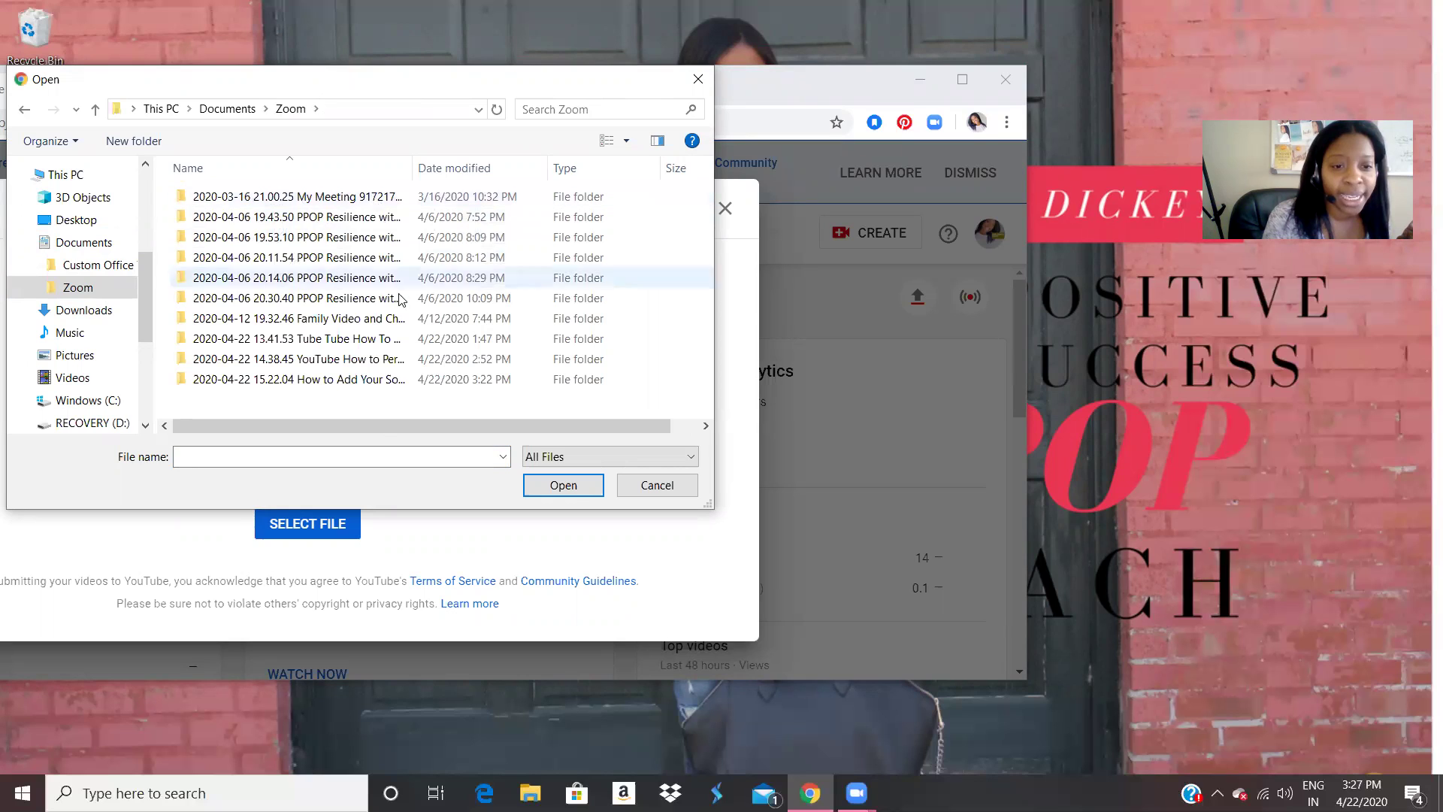
{"action": "left_click", "coordinate": [408, 340]}
{"action": "double_click", "coordinate": [408, 340]}
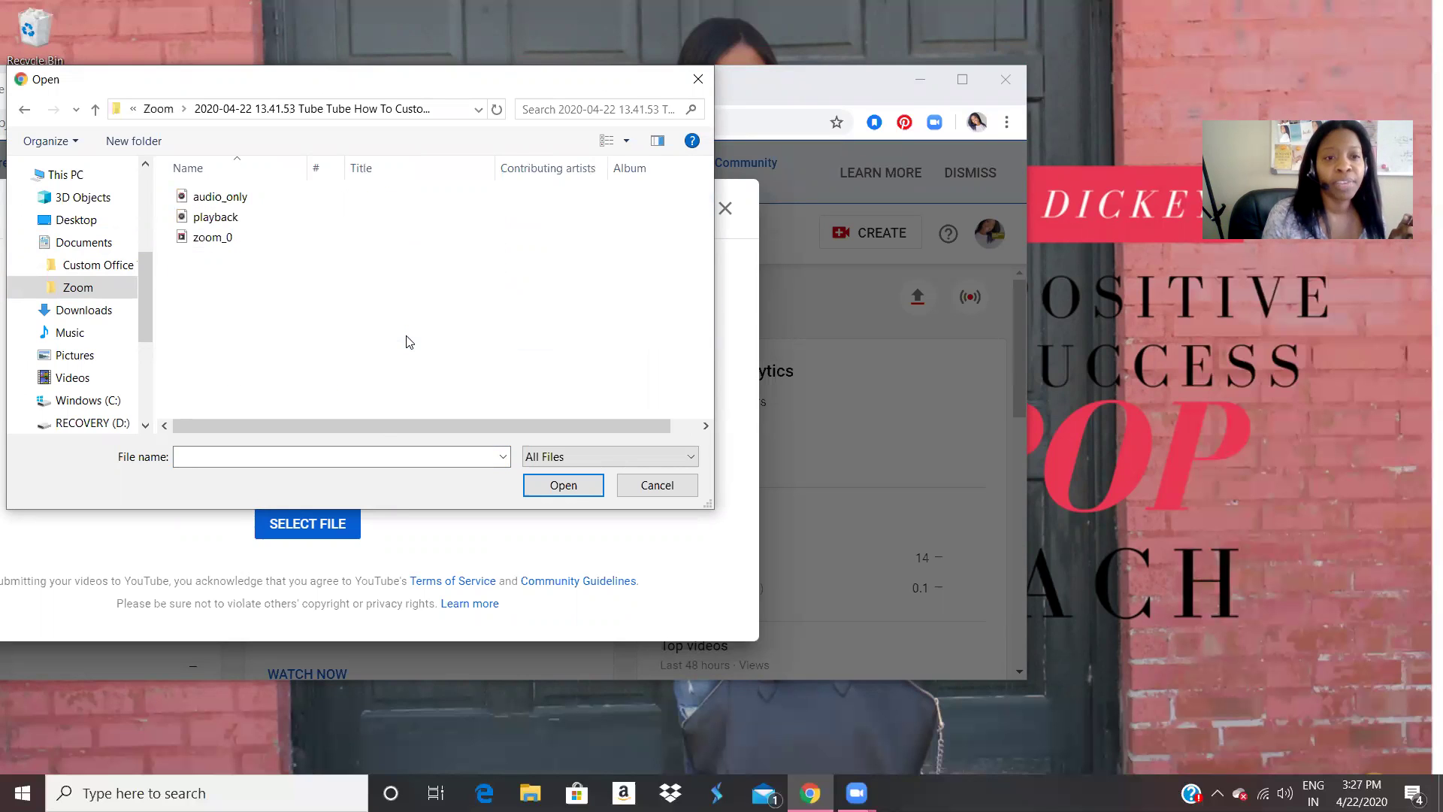
{"action": "left_click", "coordinate": [211, 244]}
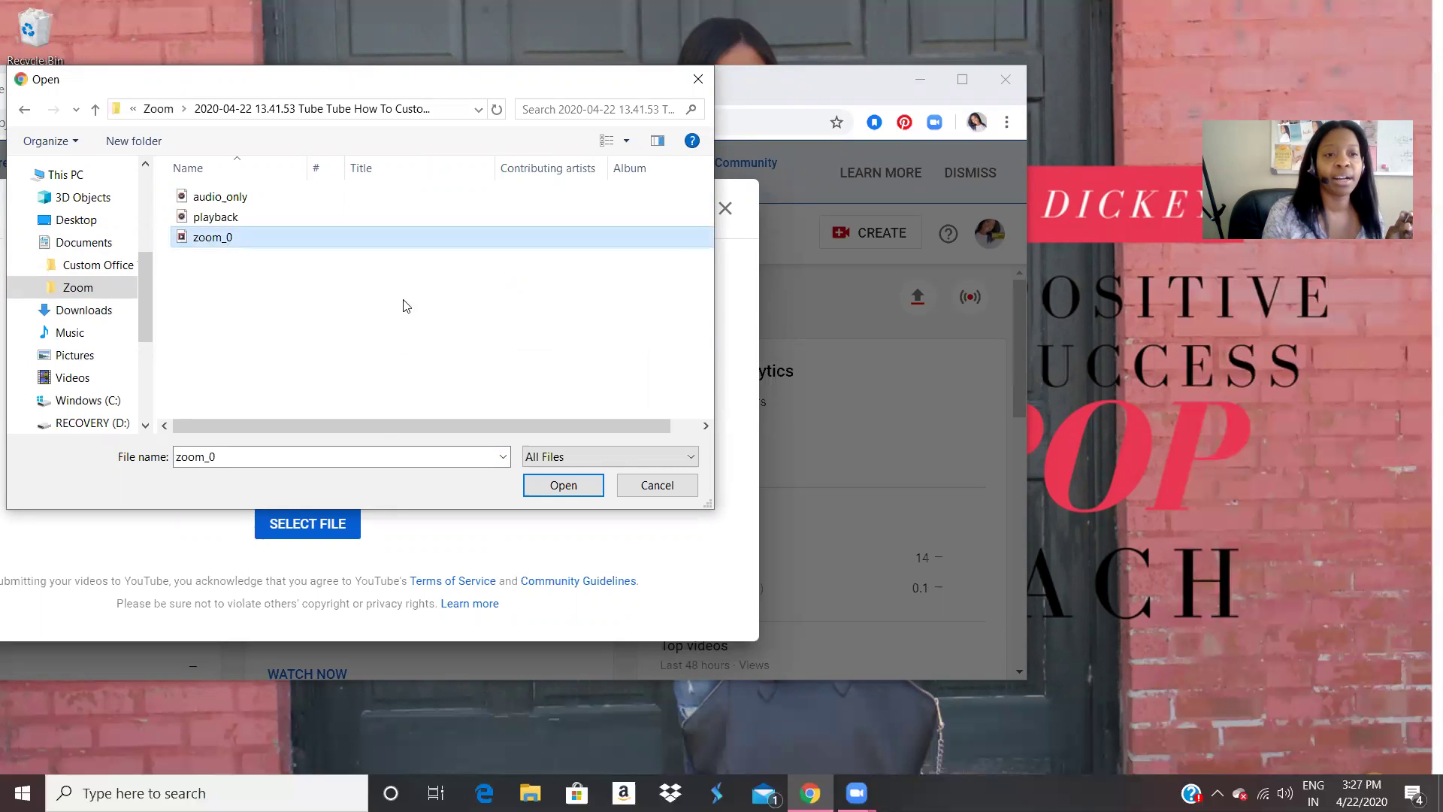
{"action": "left_click", "coordinate": [572, 485]}
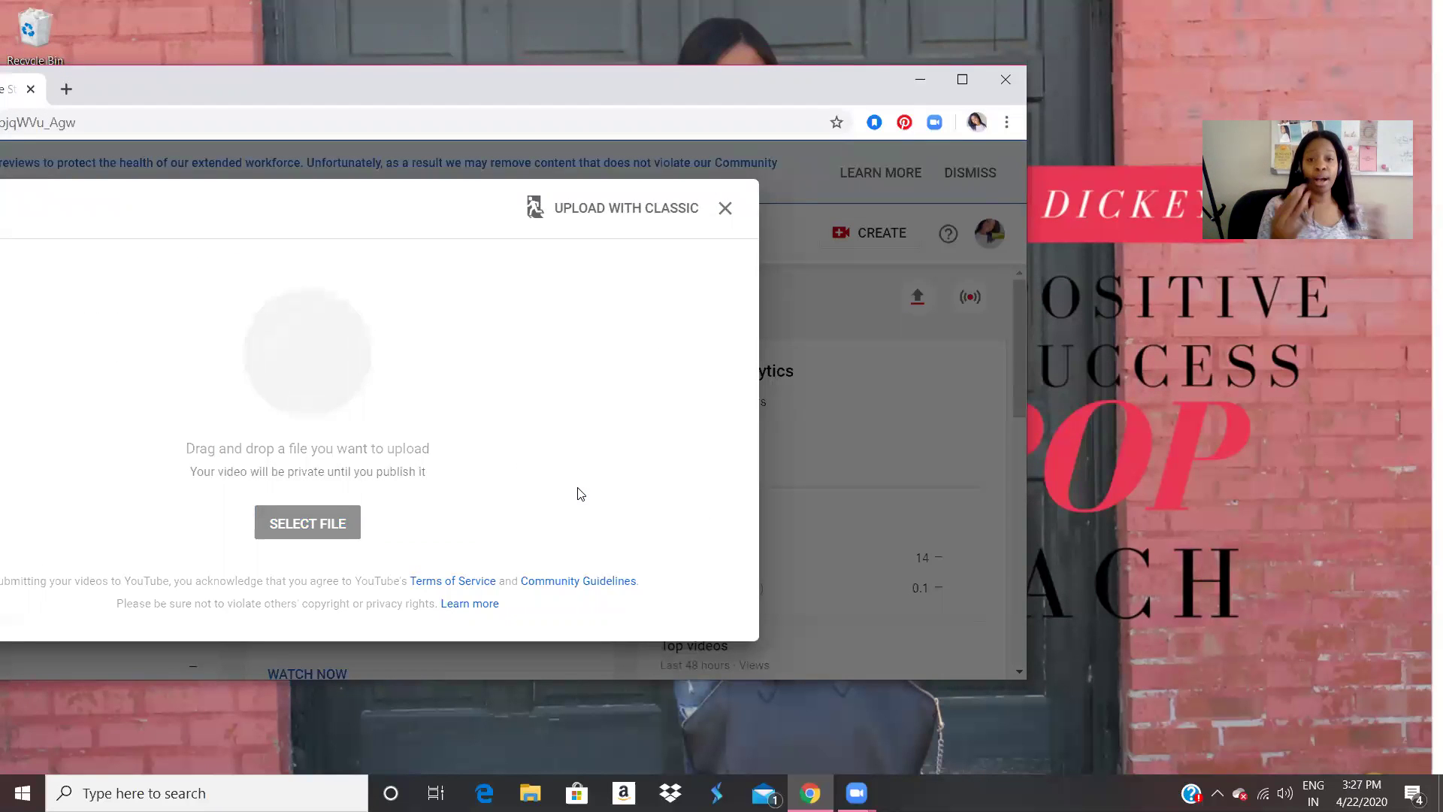
Replace the default title 'zoom 0' with 'How to Upload a Video', correcting a typo
{"action": "left_click", "coordinate": [450, 206]}
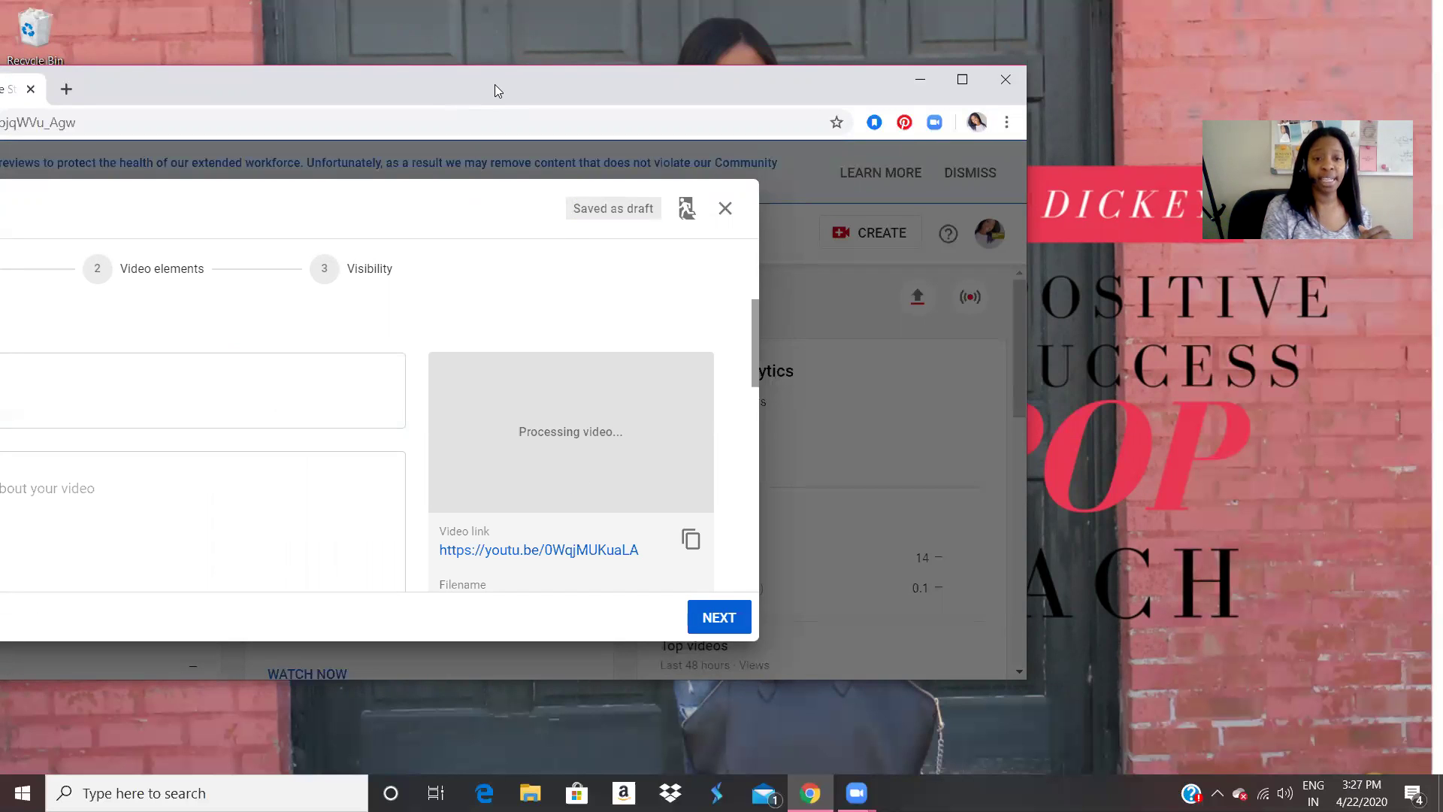
{"action": "left_click_drag", "start_coordinate": [494, 90], "coordinate": [666, 78]}
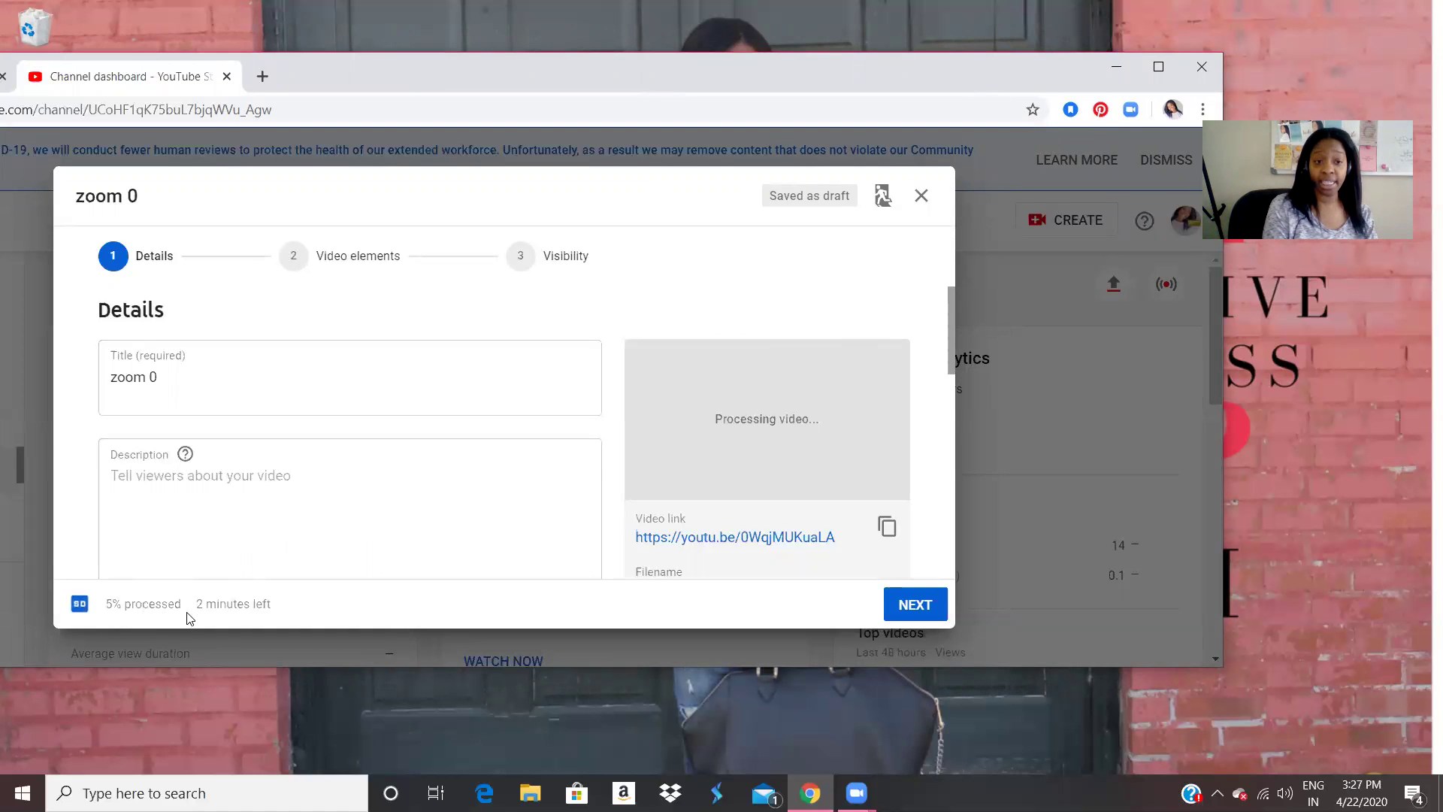
{"action": "triple_click", "coordinate": [194, 402]}
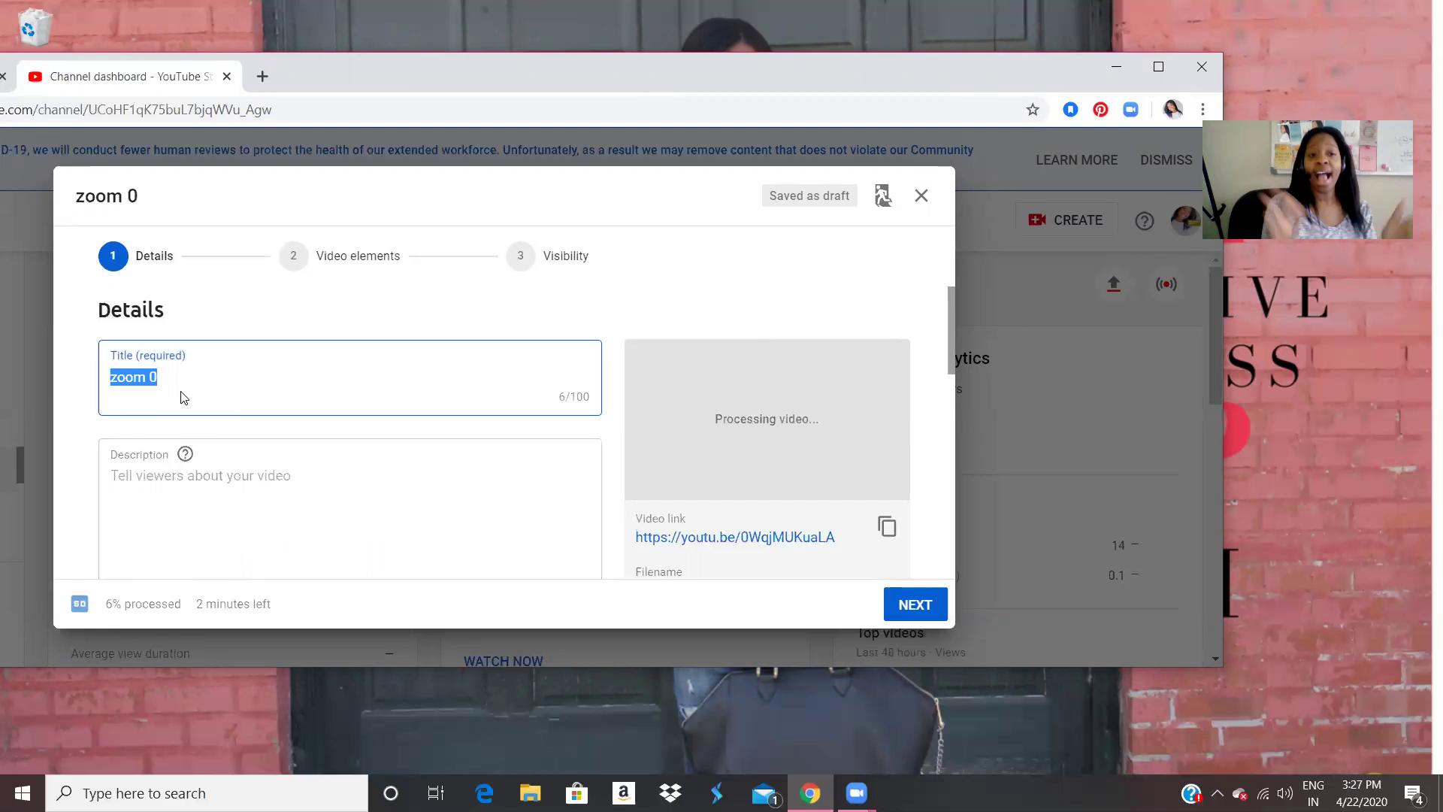
{"action": "key", "text": "BackSpace"}
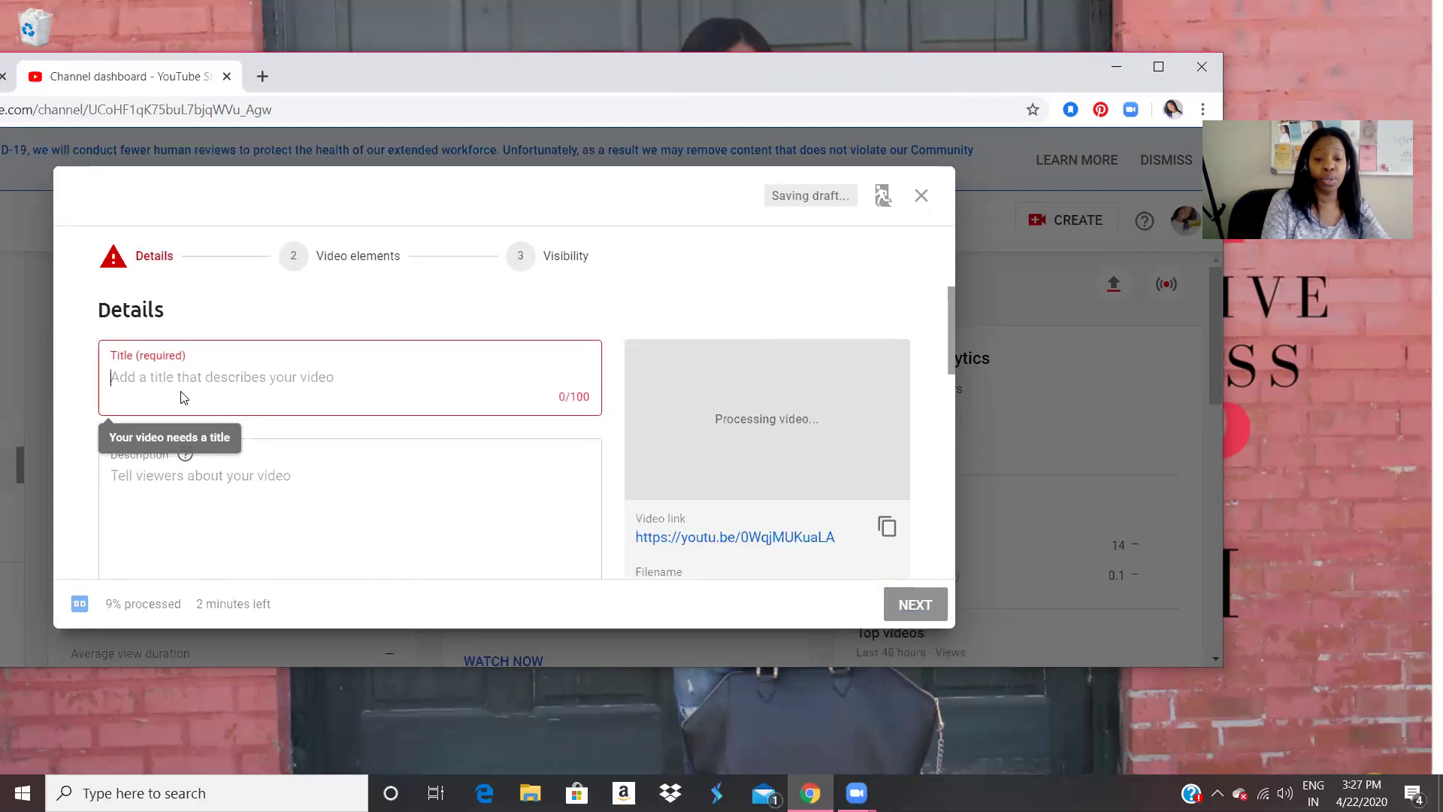
{"action": "type", "text": "How to U"}
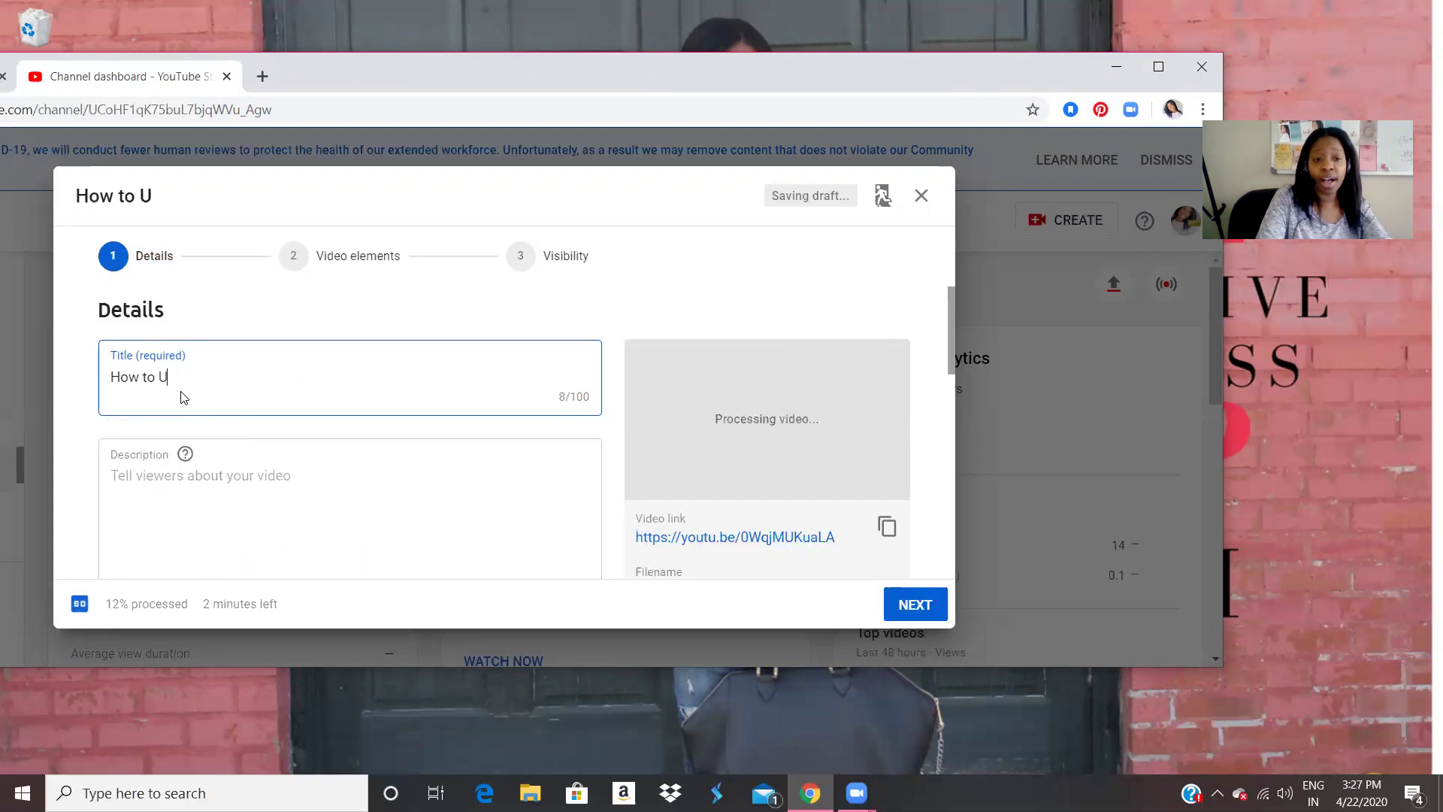
{"action": "type", "text": "pload a Bid"}
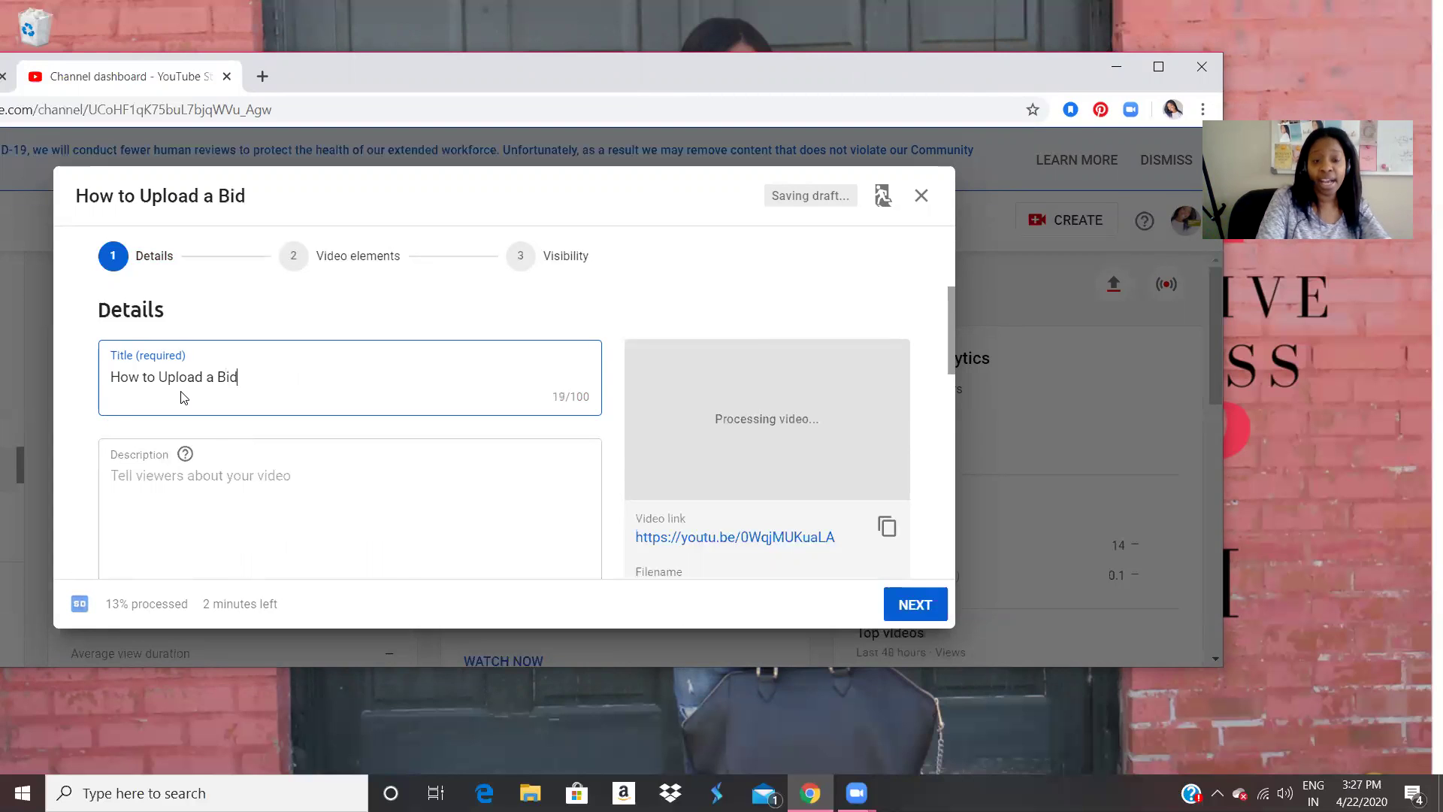
{"action": "key", "text": "BackSpace"}
{"action": "key", "text": "BackSpace"}
{"action": "key", "text": "BackSpace"}
{"action": "type", "text": "Video"}
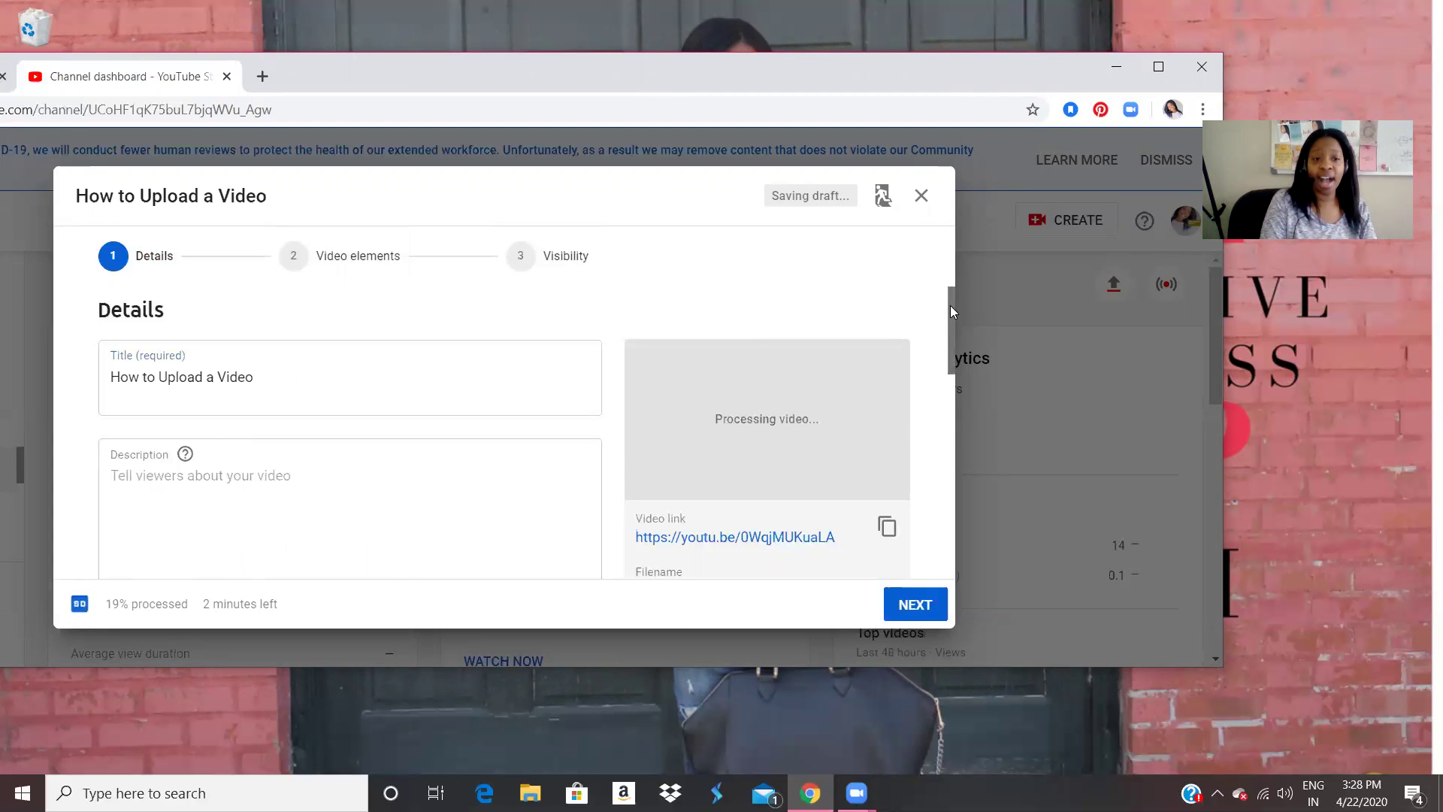
{"action": "left_click_drag", "start_coordinate": [950, 305], "coordinate": [958, 395]}
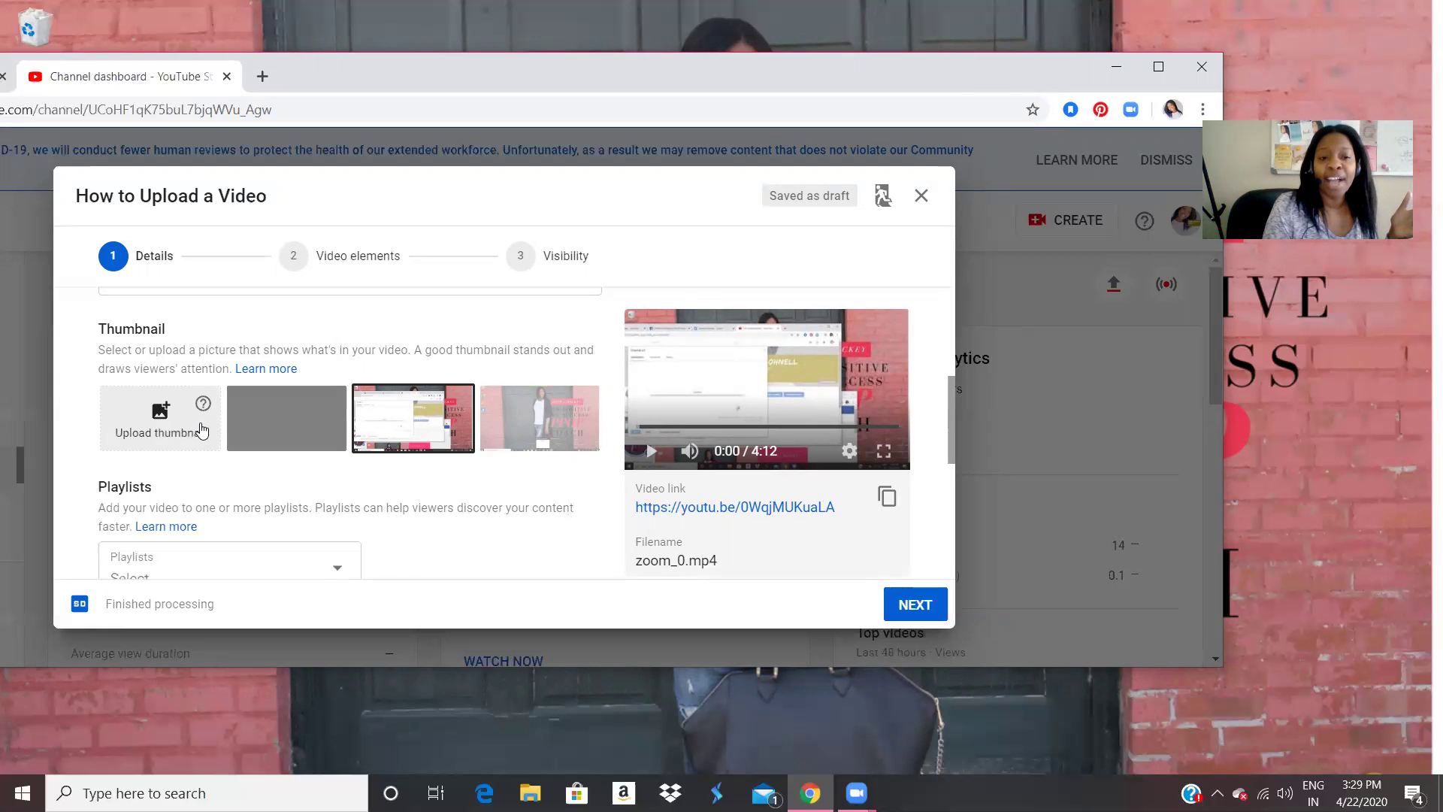
Try uploading IMG_0771 (1) from Downloads as the custom thumbnail
{"action": "left_click", "coordinate": [202, 430]}
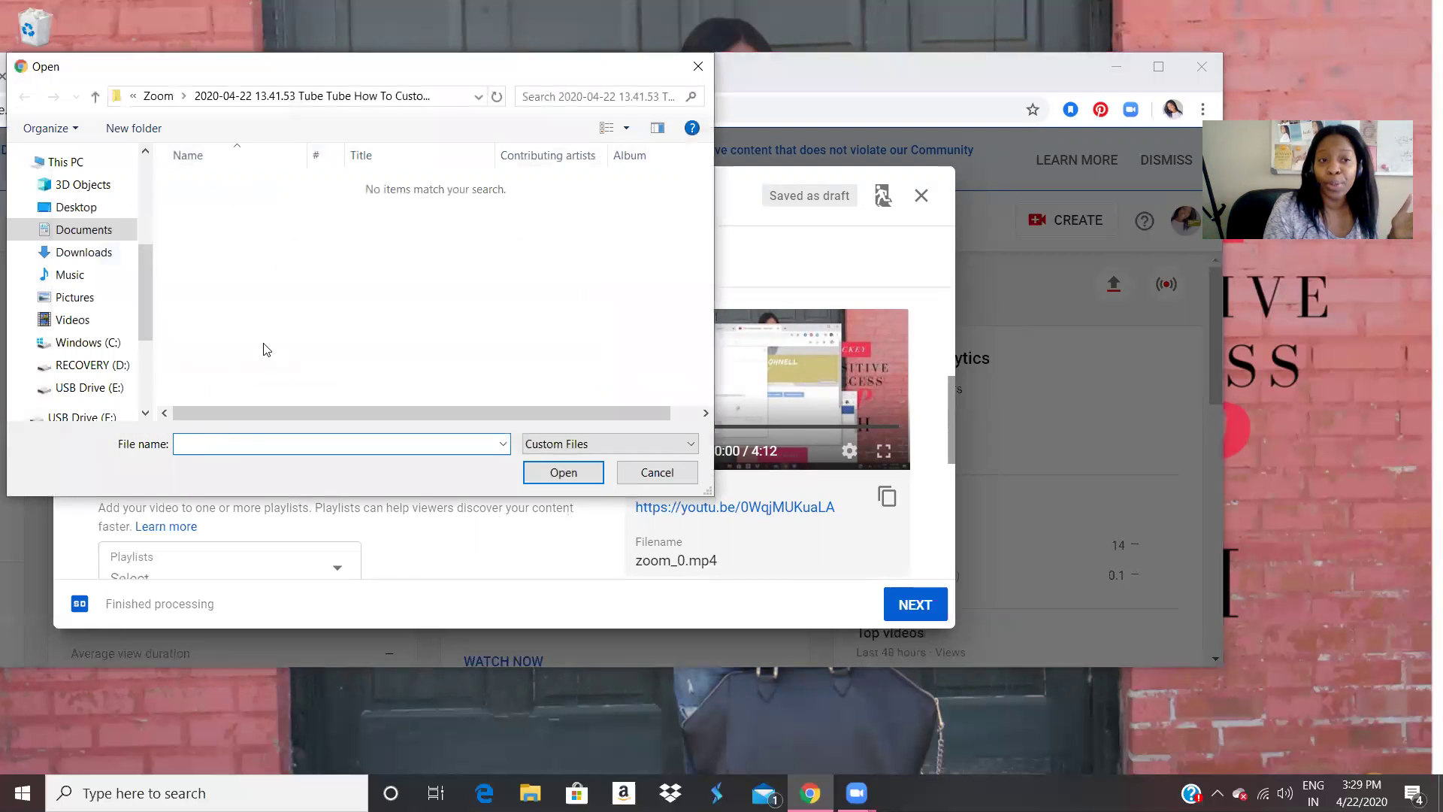
{"action": "left_click", "coordinate": [121, 256]}
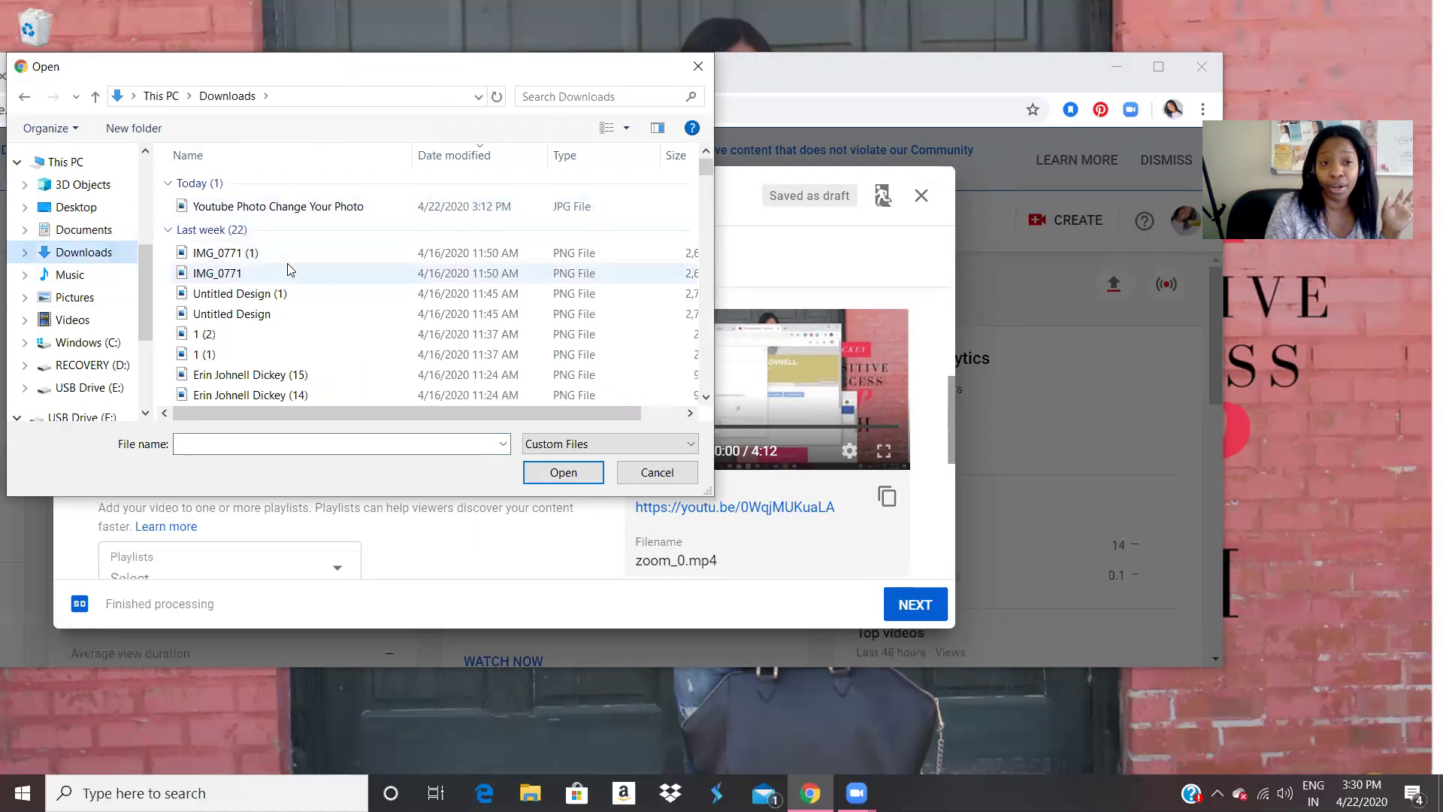
{"action": "left_click", "coordinate": [285, 256]}
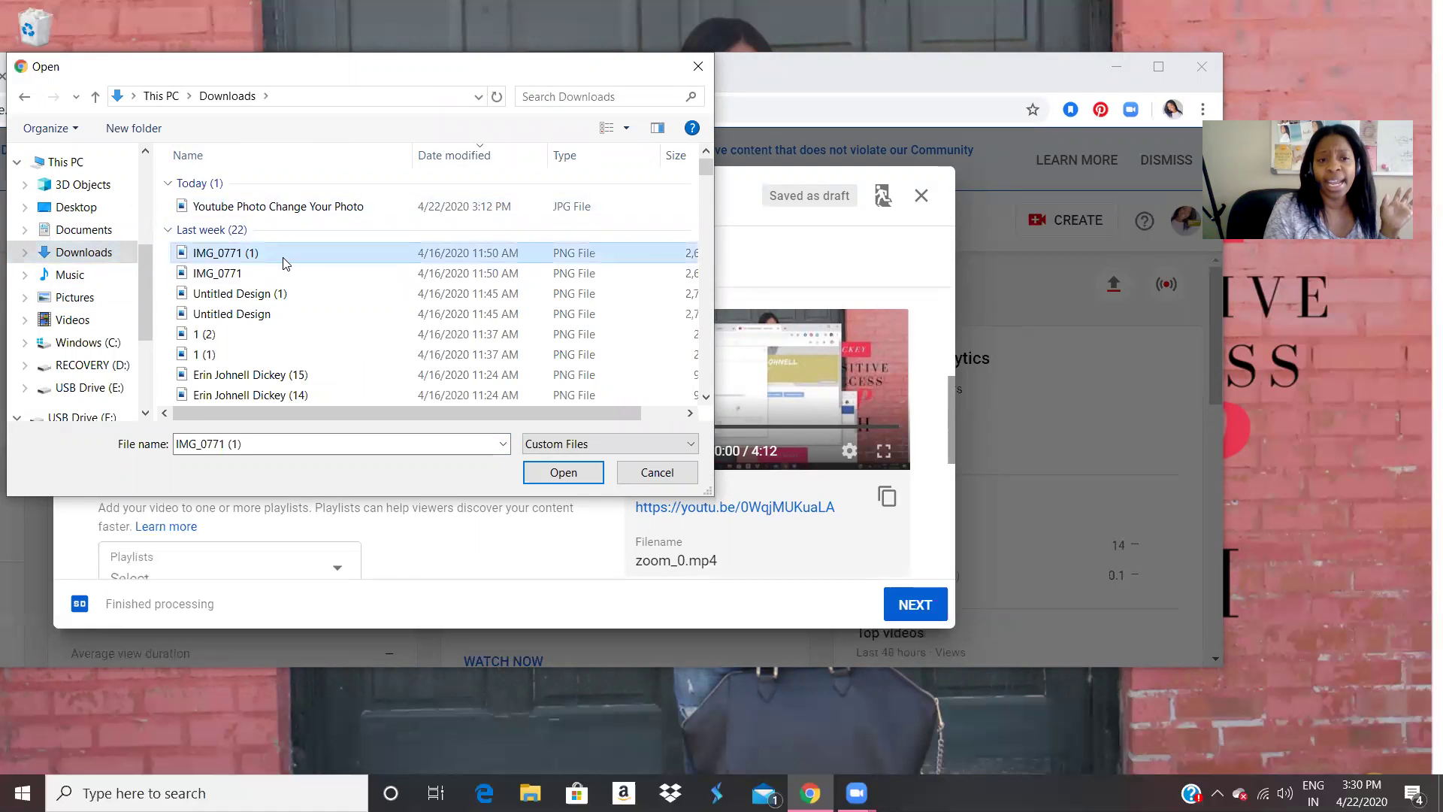
{"action": "left_click", "coordinate": [556, 472]}
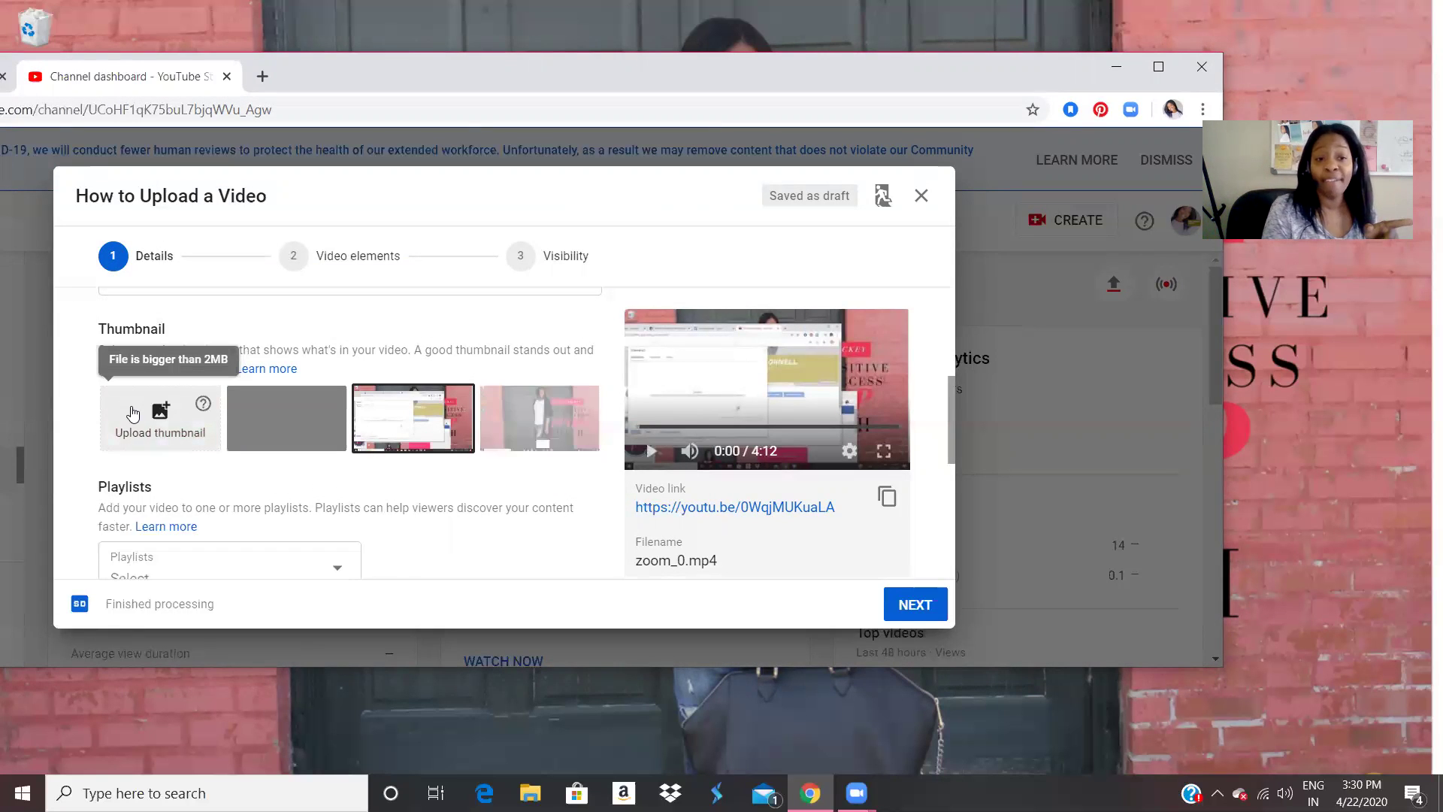
Upload 'Youtube Photo Change Your Photo' as the thumbnail, then choose to change it
{"action": "left_click", "coordinate": [132, 412]}
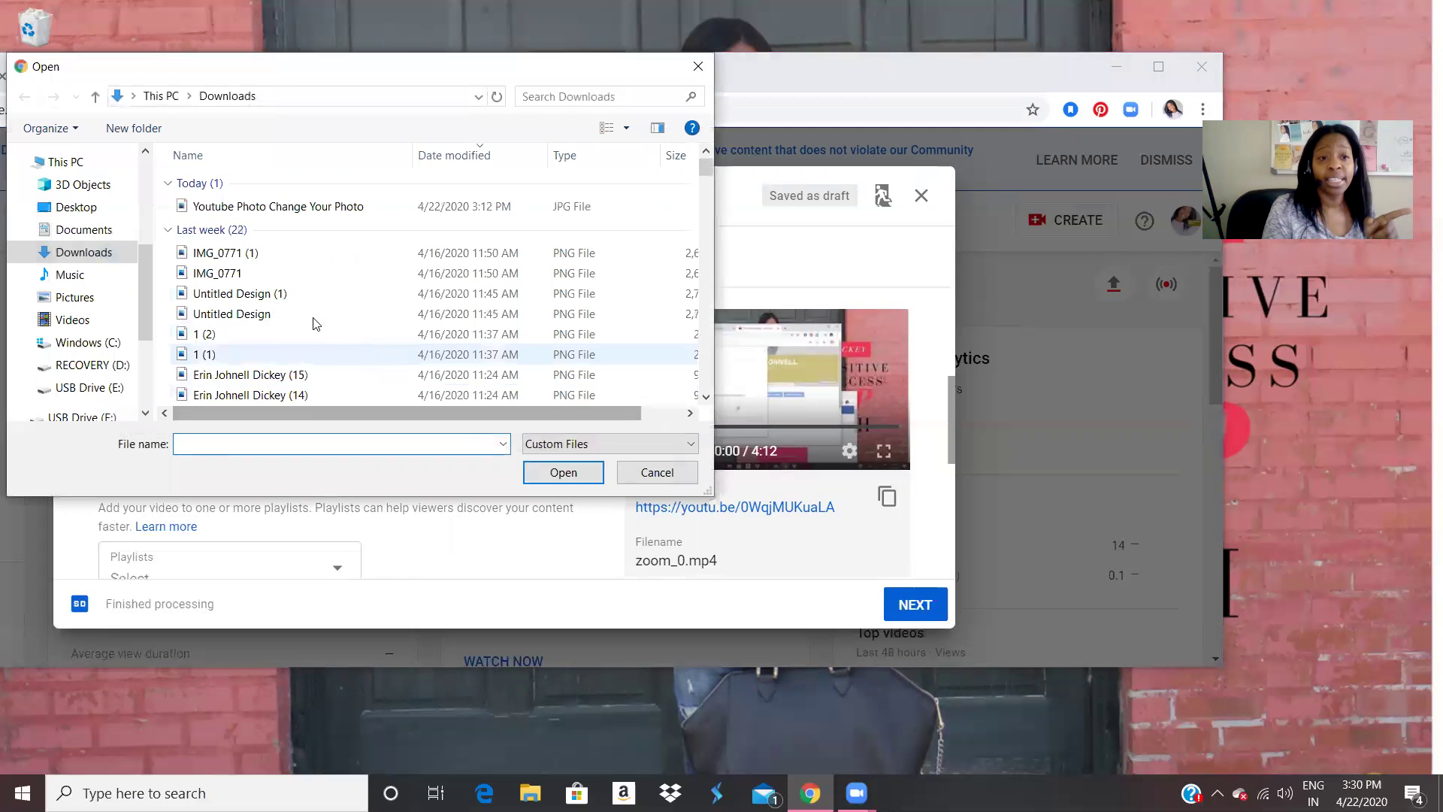
{"action": "left_click", "coordinate": [342, 211]}
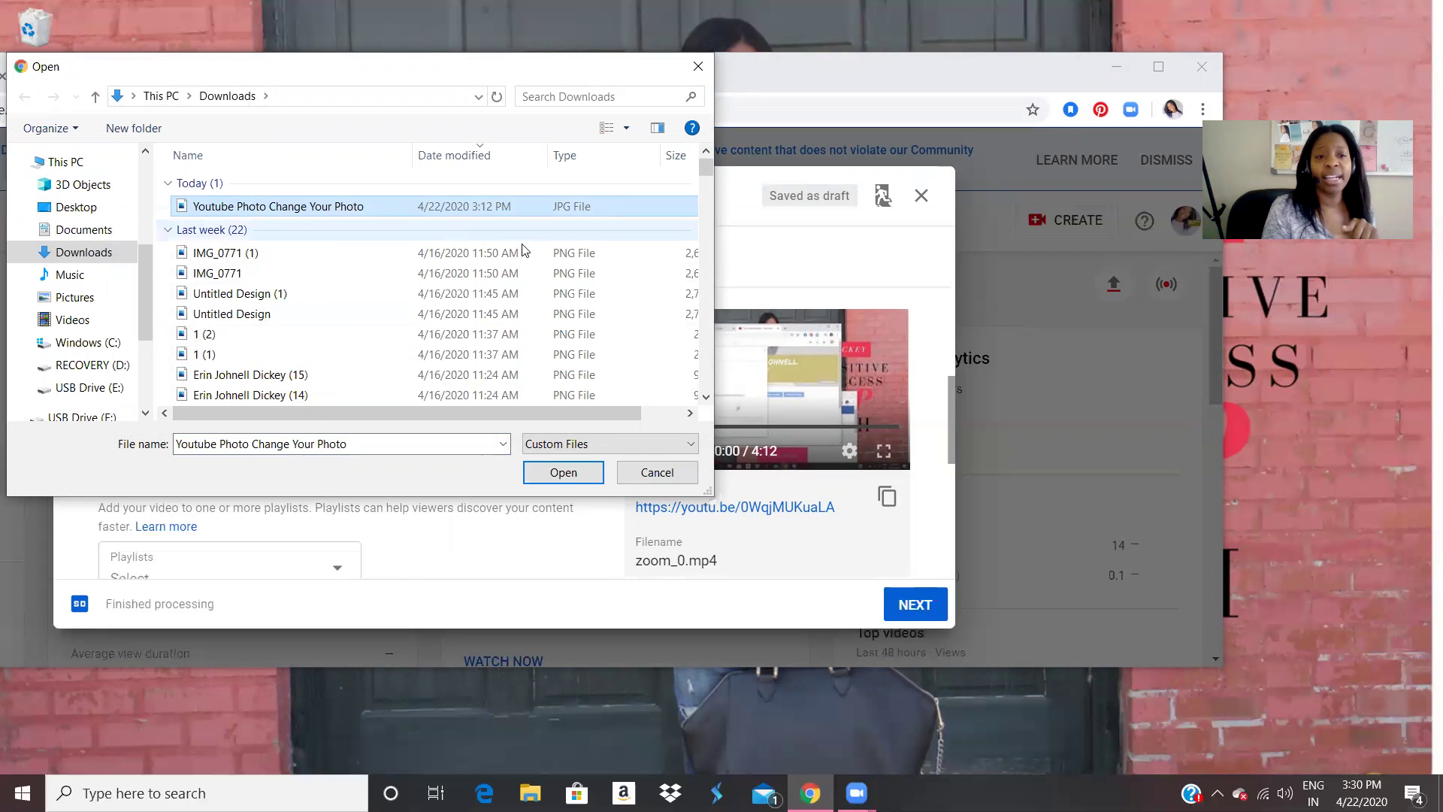
{"action": "left_click", "coordinate": [584, 472]}
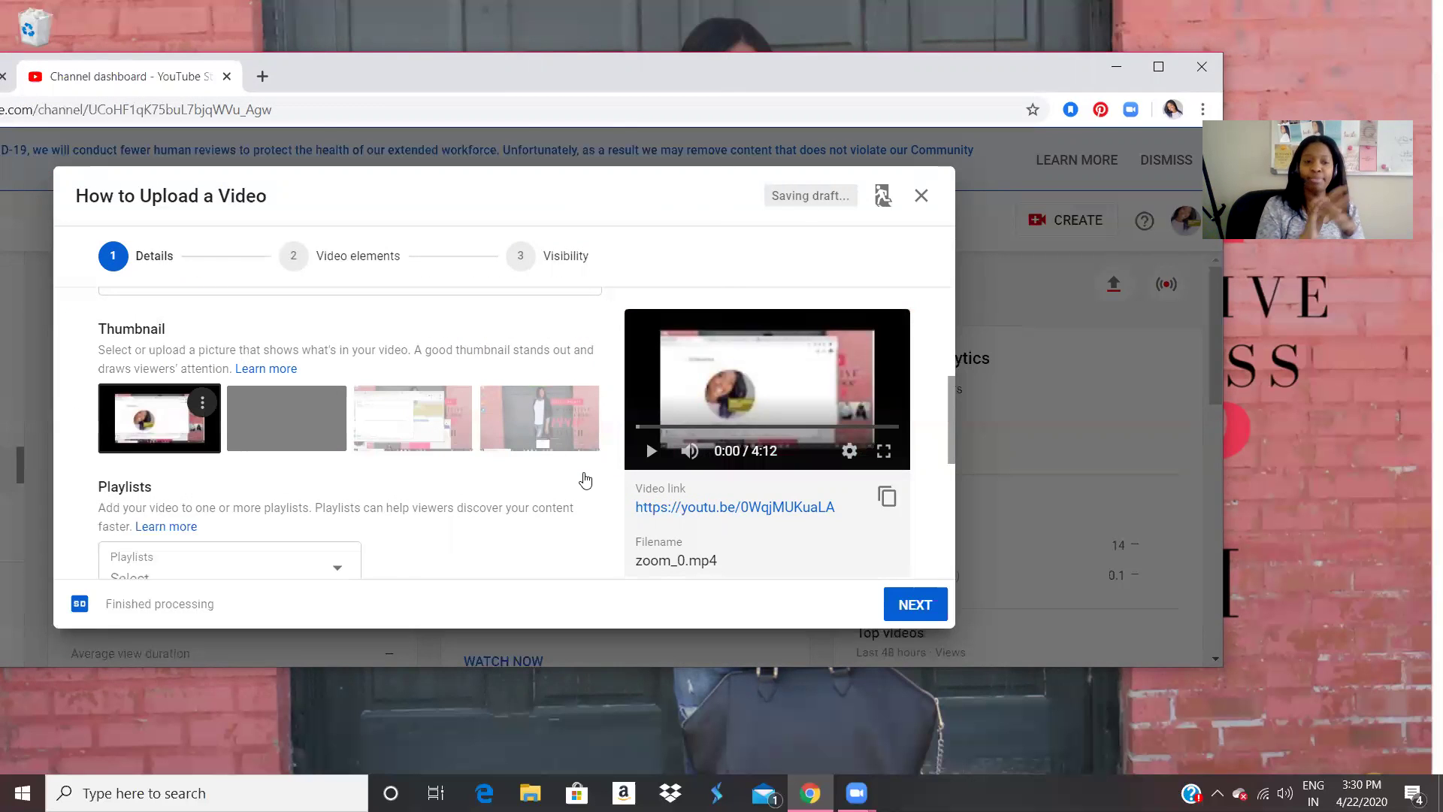
{"action": "left_click", "coordinate": [203, 406]}
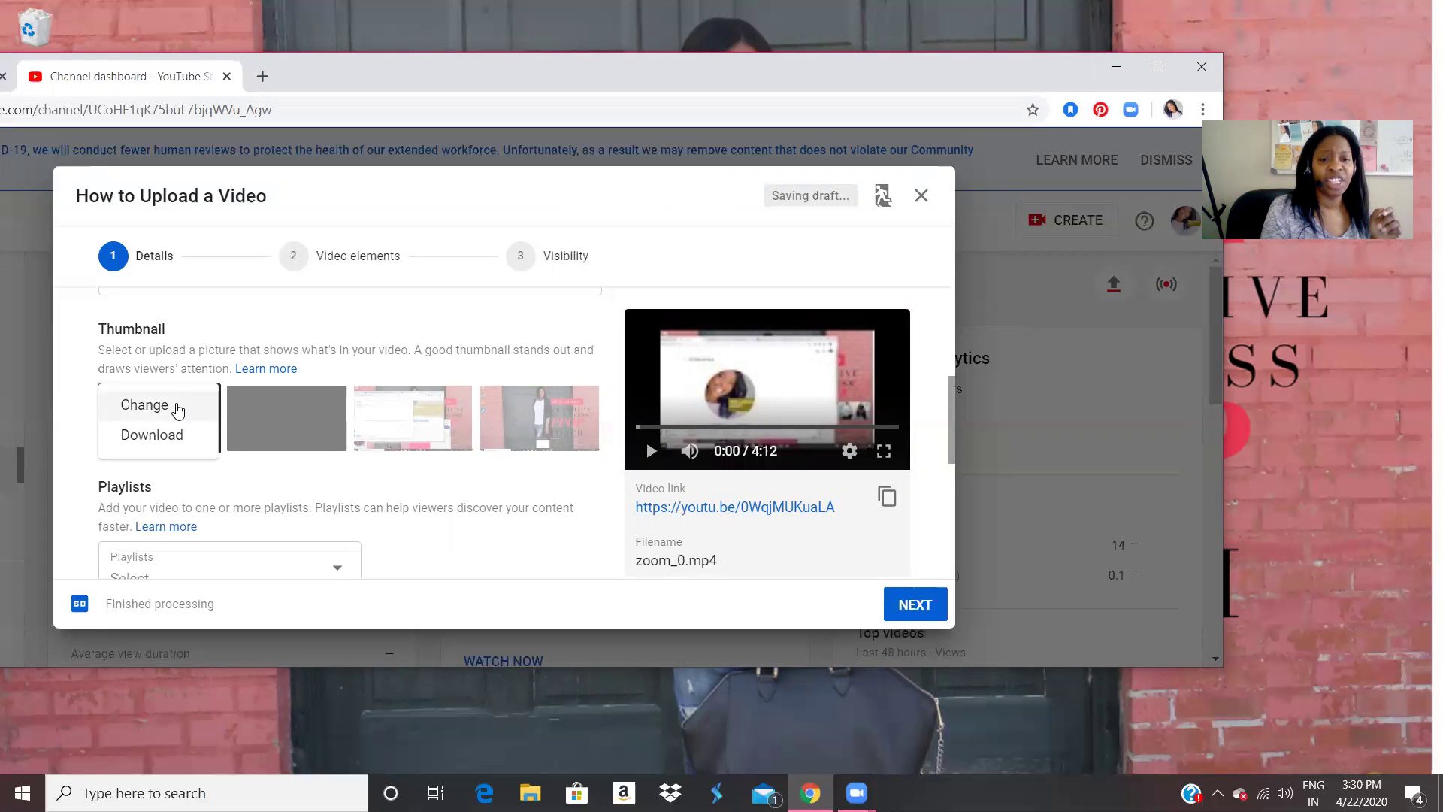
{"action": "left_click", "coordinate": [177, 407]}
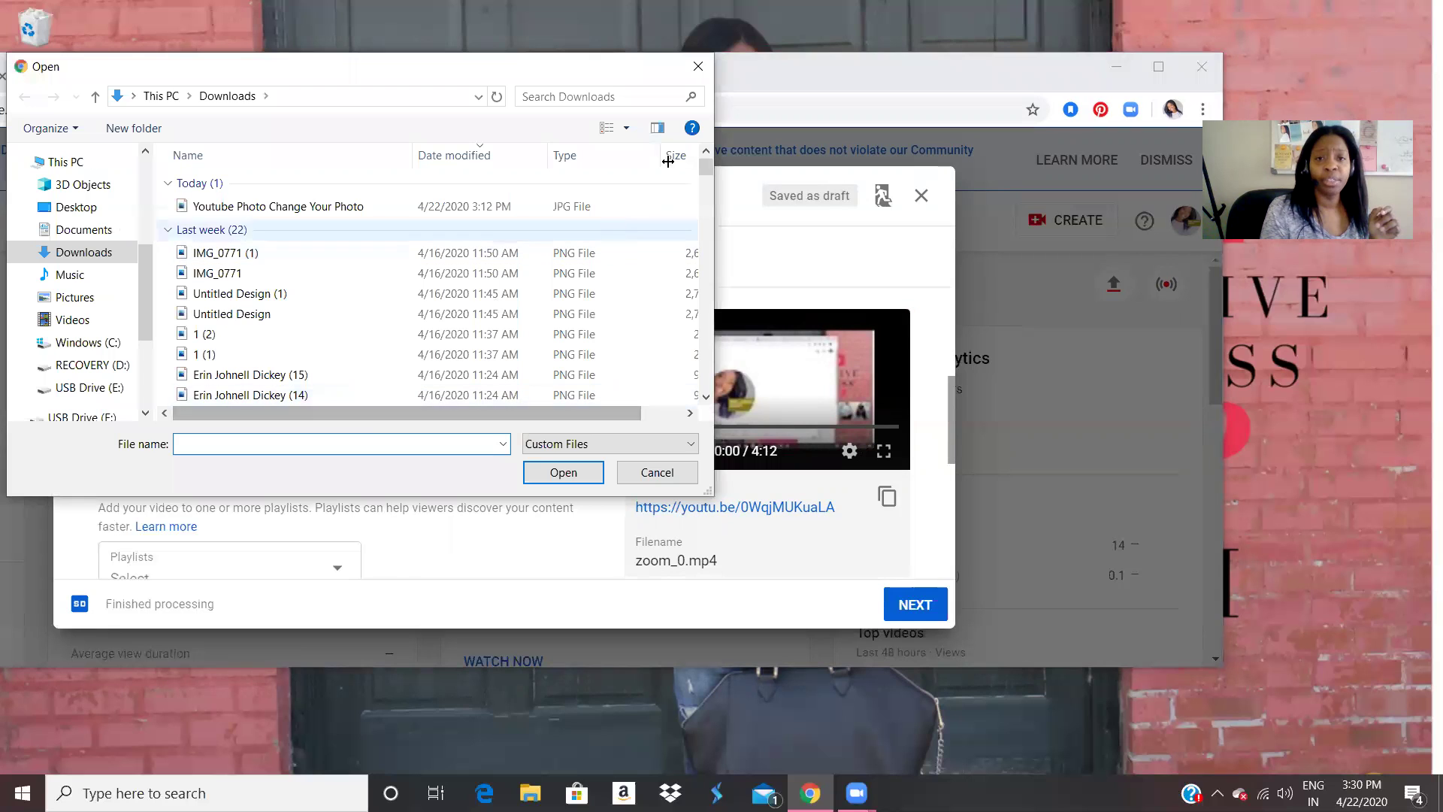
Cancel the file picker and save the third suggested thumbnail as 'YouTube How To' in Downloads
{"action": "left_click", "coordinate": [694, 66]}
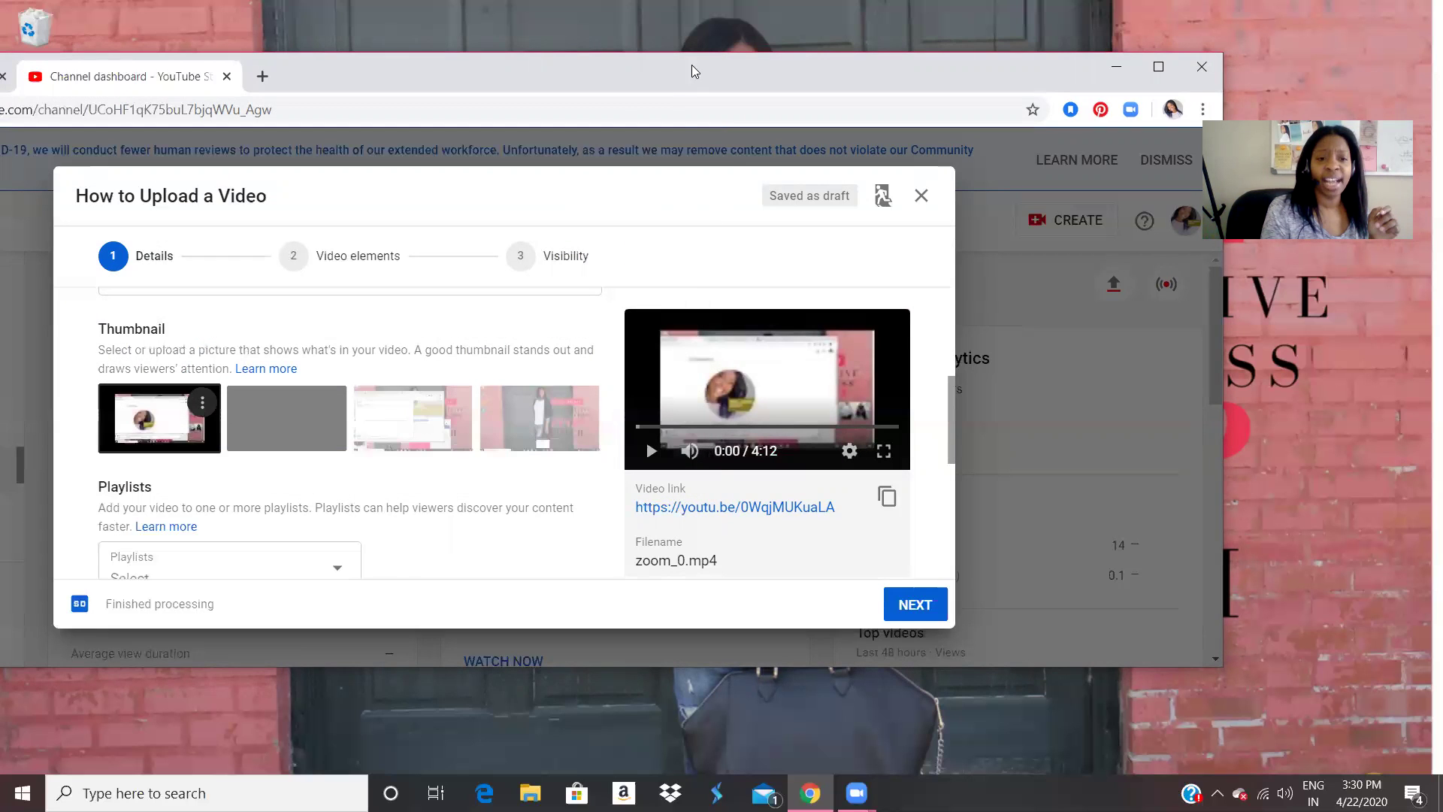
{"action": "right_click", "coordinate": [385, 430]}
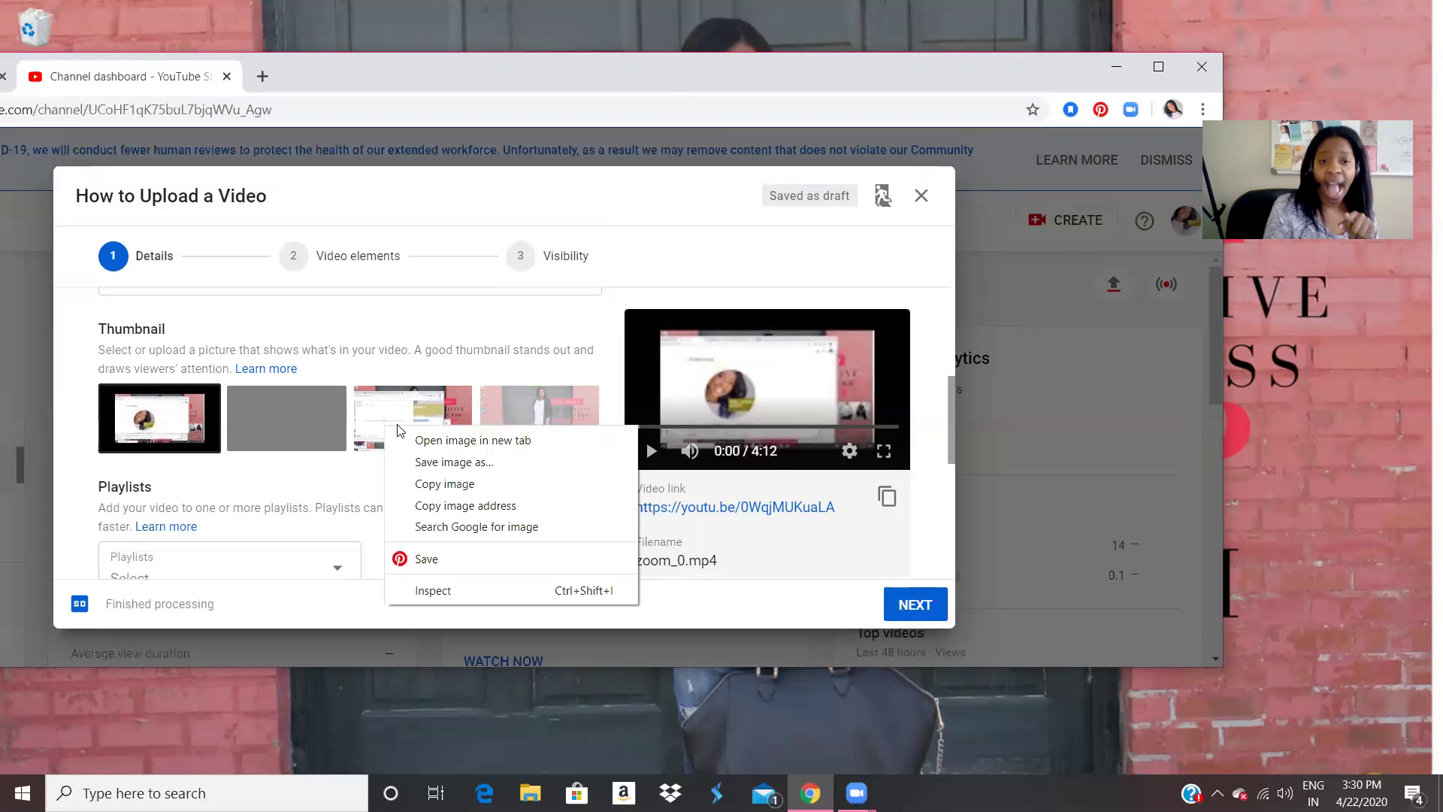
{"action": "left_click", "coordinate": [443, 462]}
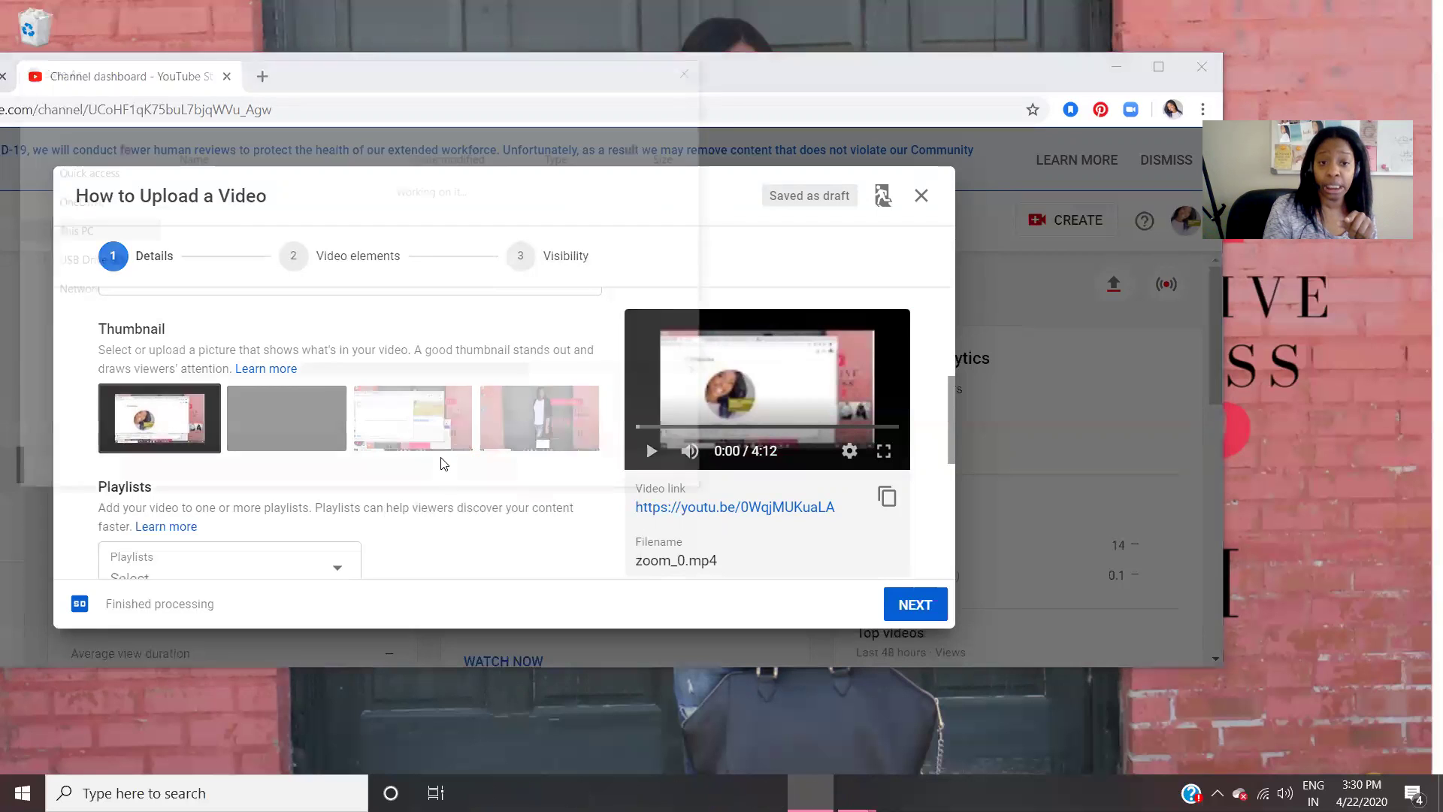
{"action": "key", "text": "BackSpace"}
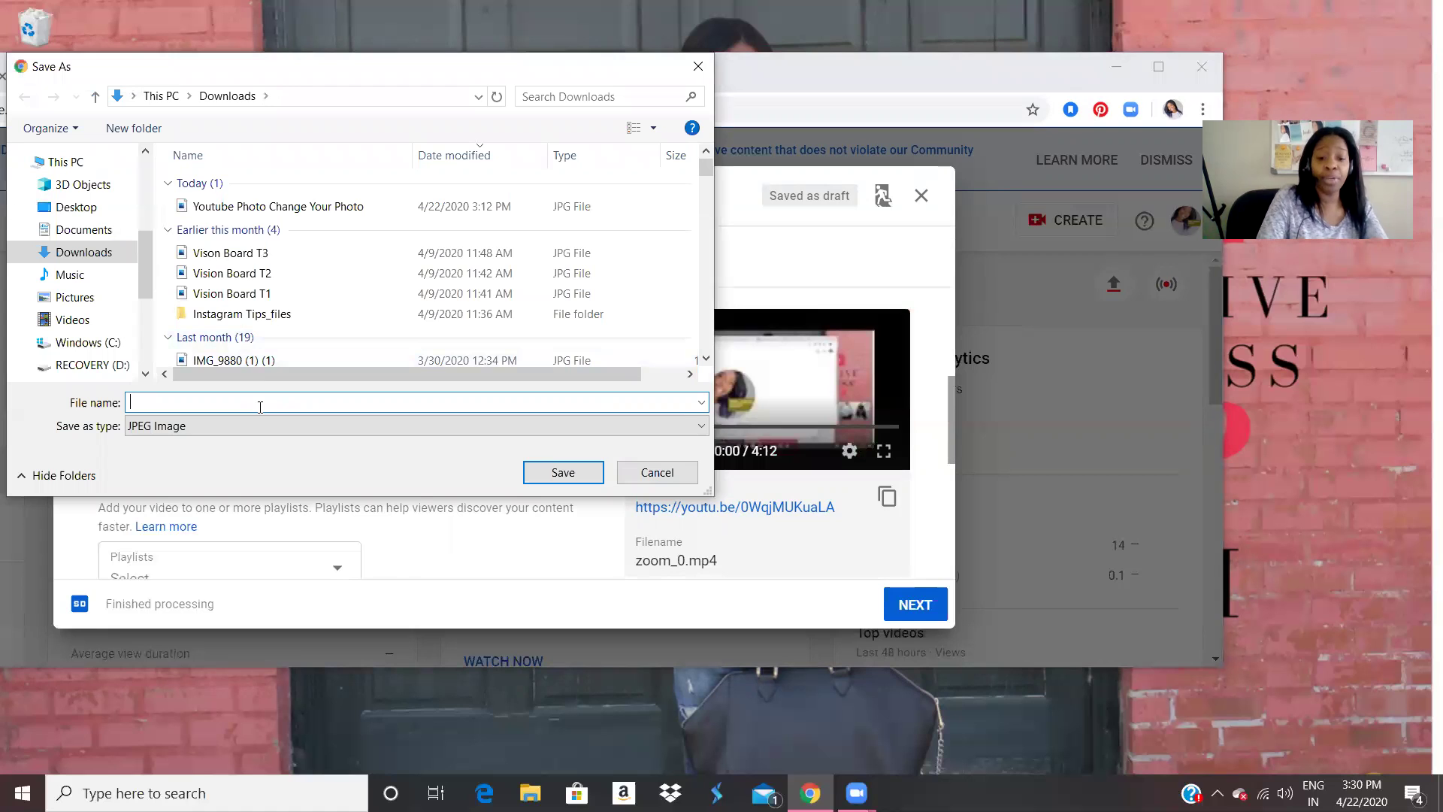
{"action": "type", "text": "YouT"}
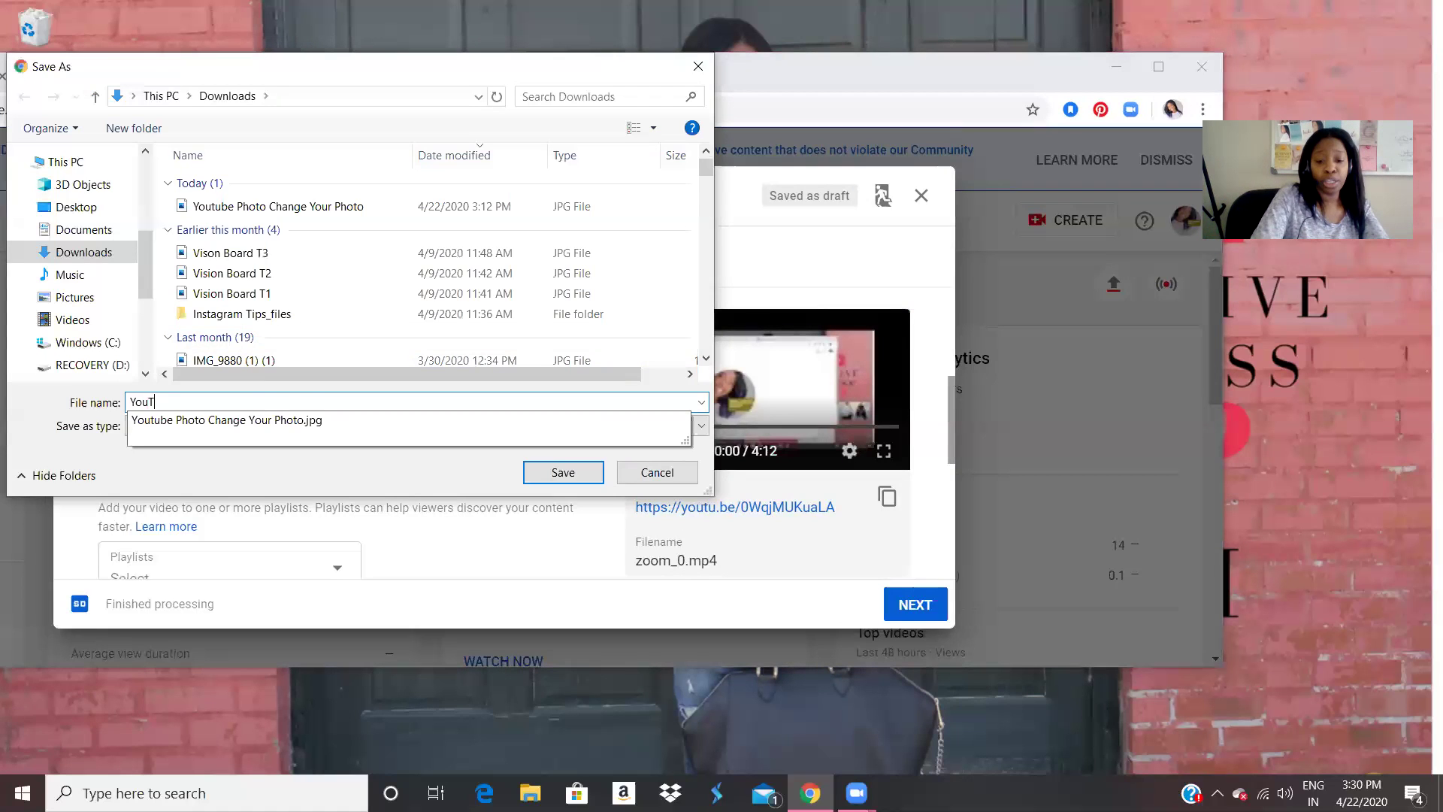
{"action": "type", "text": "ube How To"}
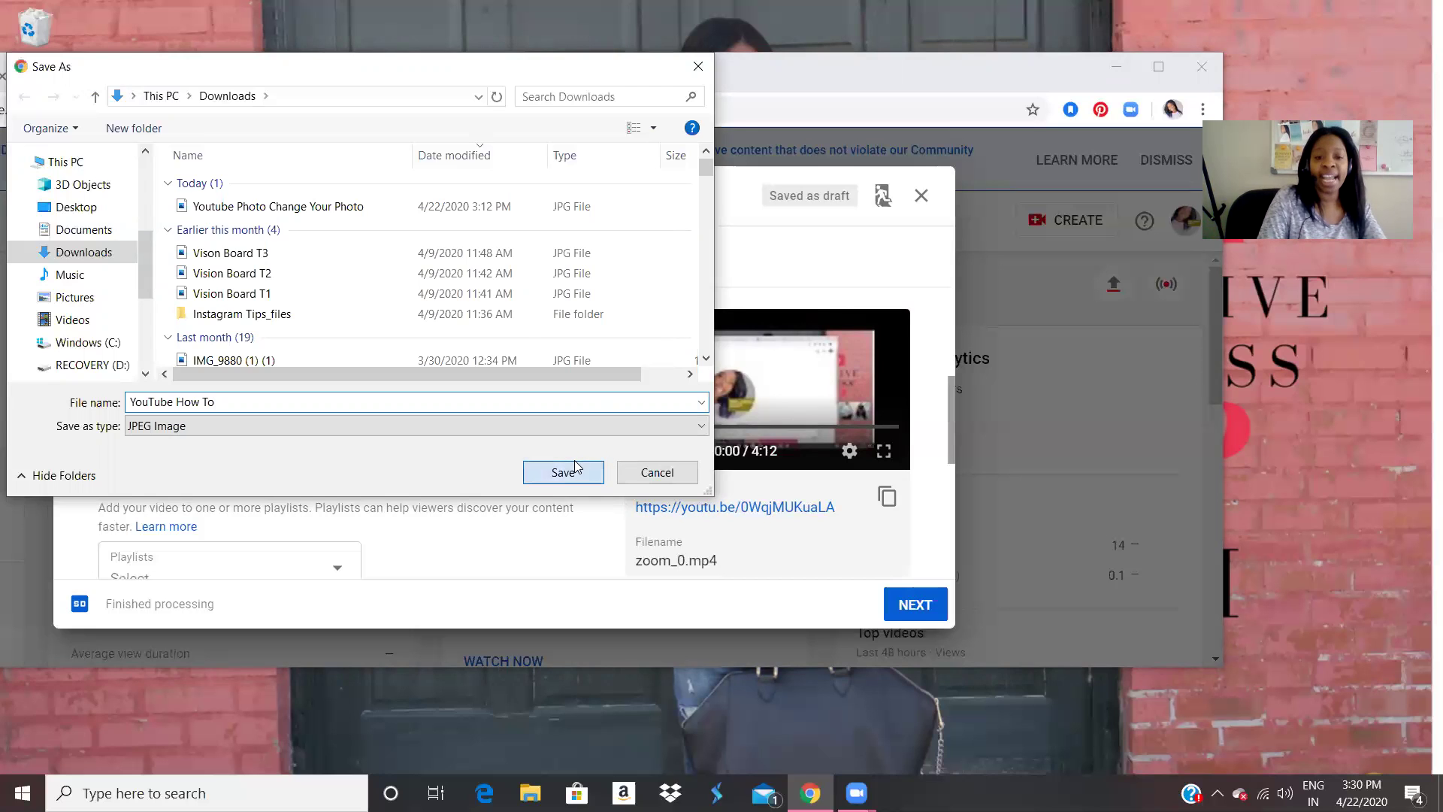
{"action": "left_click", "coordinate": [597, 466]}
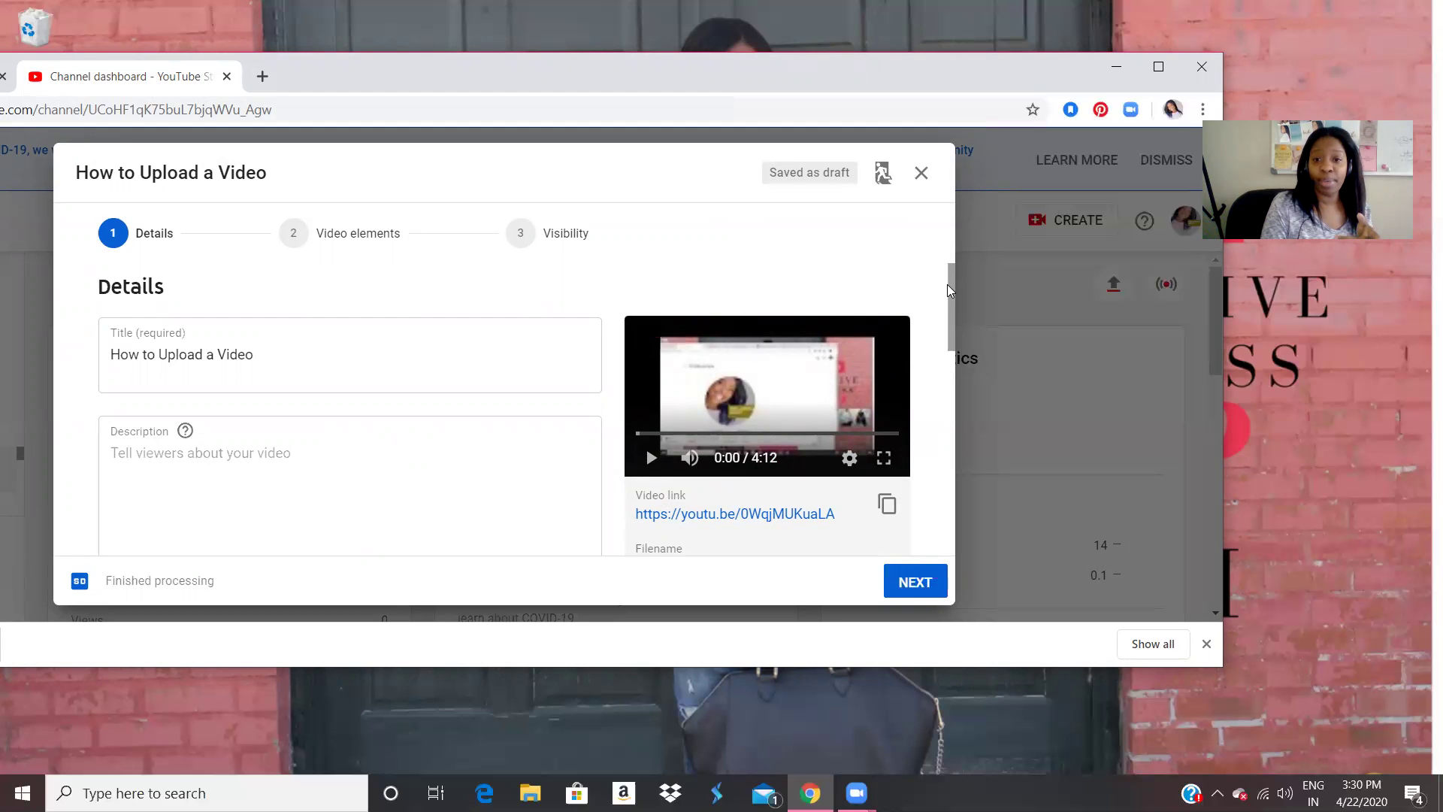
Change the custom thumbnail to the 'YouTube How To' image from Downloads
{"action": "left_click_drag", "start_coordinate": [947, 284], "coordinate": [944, 380]}
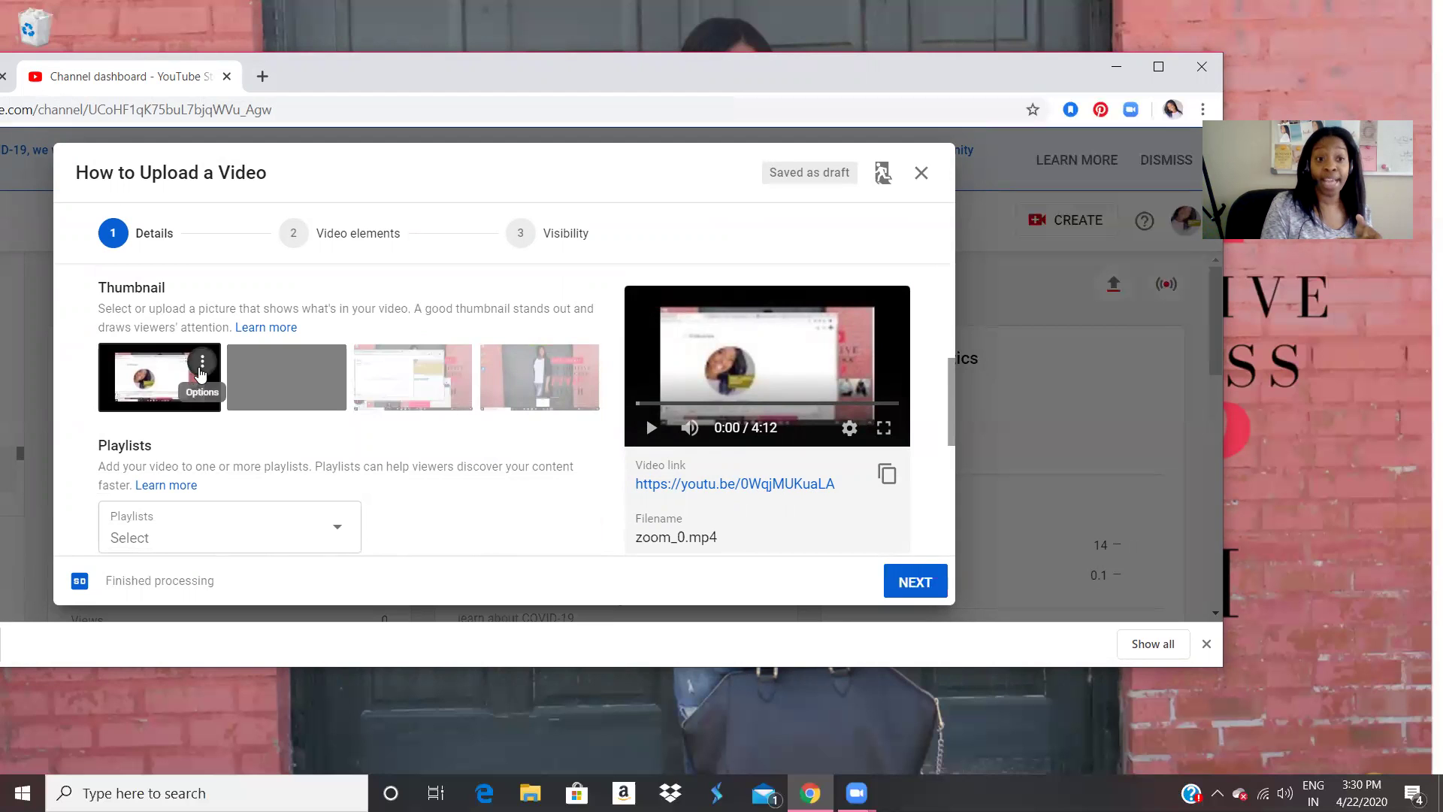
{"action": "left_click", "coordinate": [202, 367]}
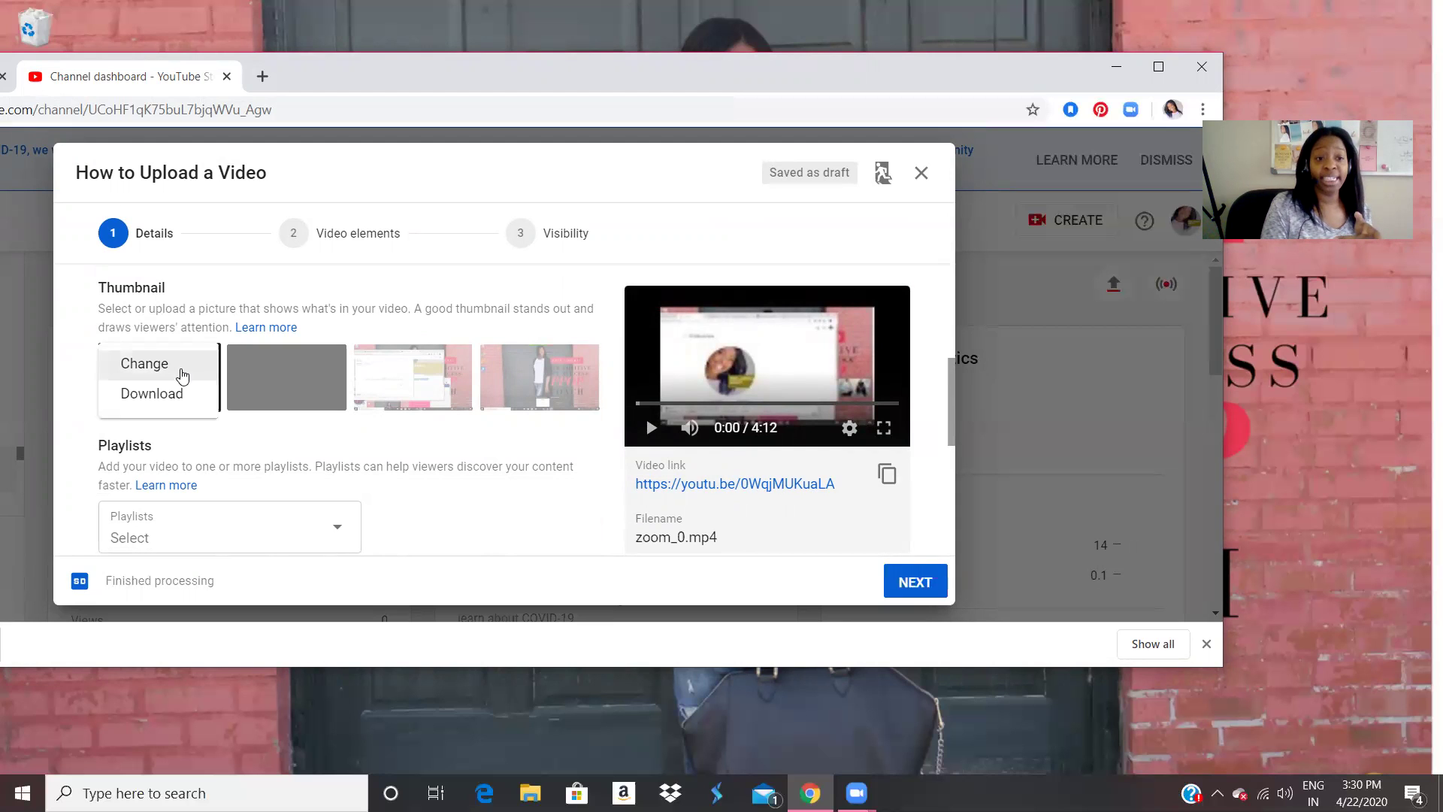
{"action": "left_click", "coordinate": [182, 370]}
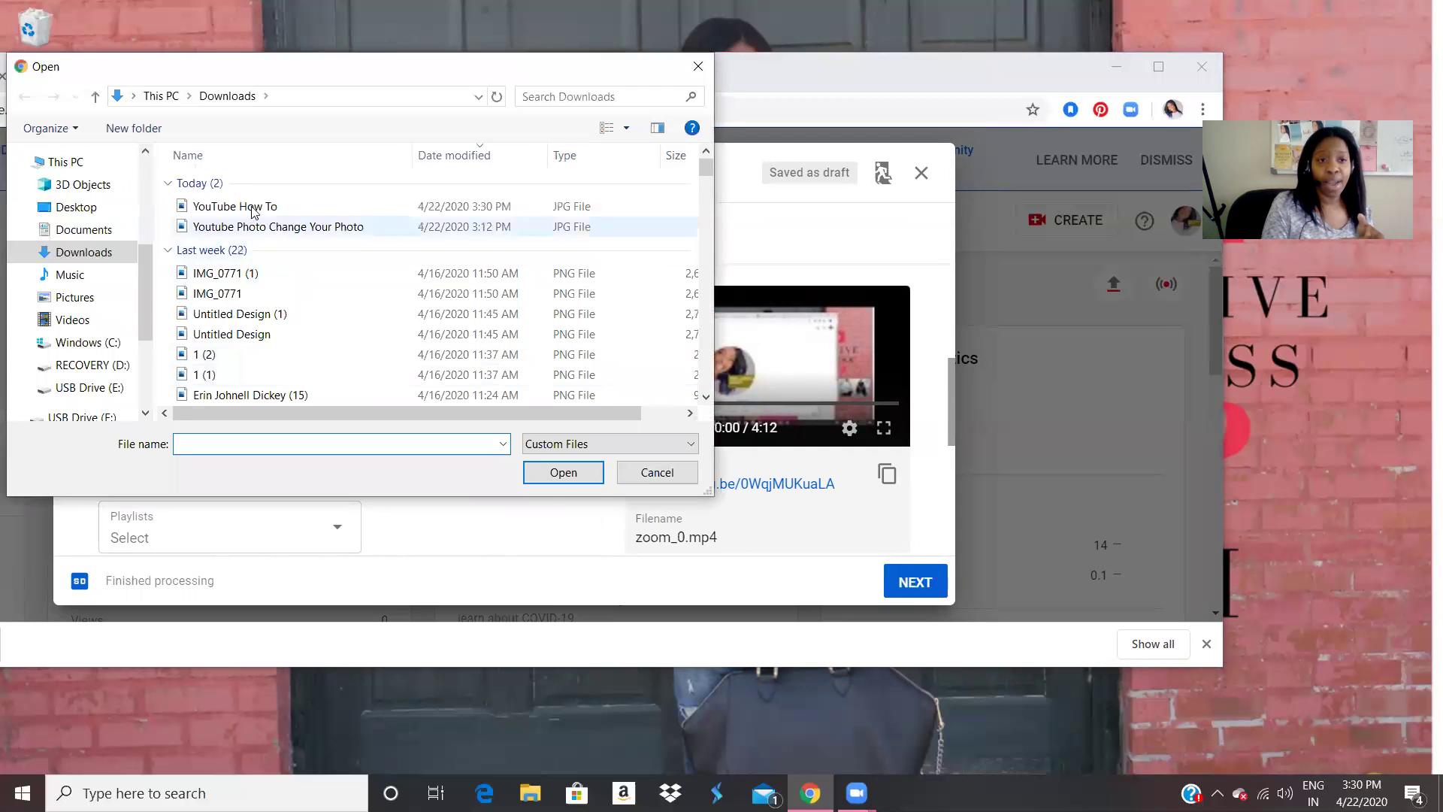
{"action": "left_click", "coordinate": [269, 207]}
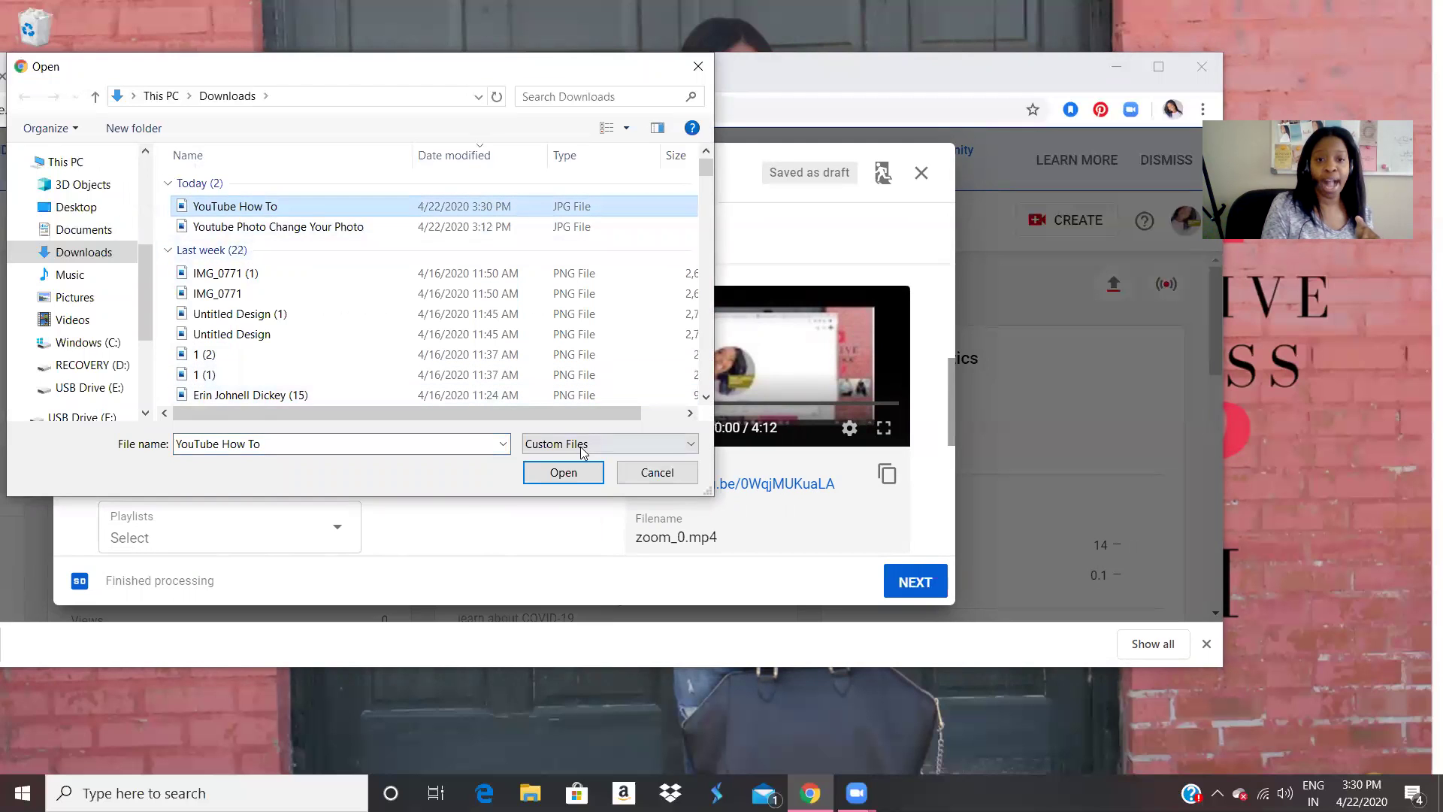
{"action": "left_click", "coordinate": [575, 470]}
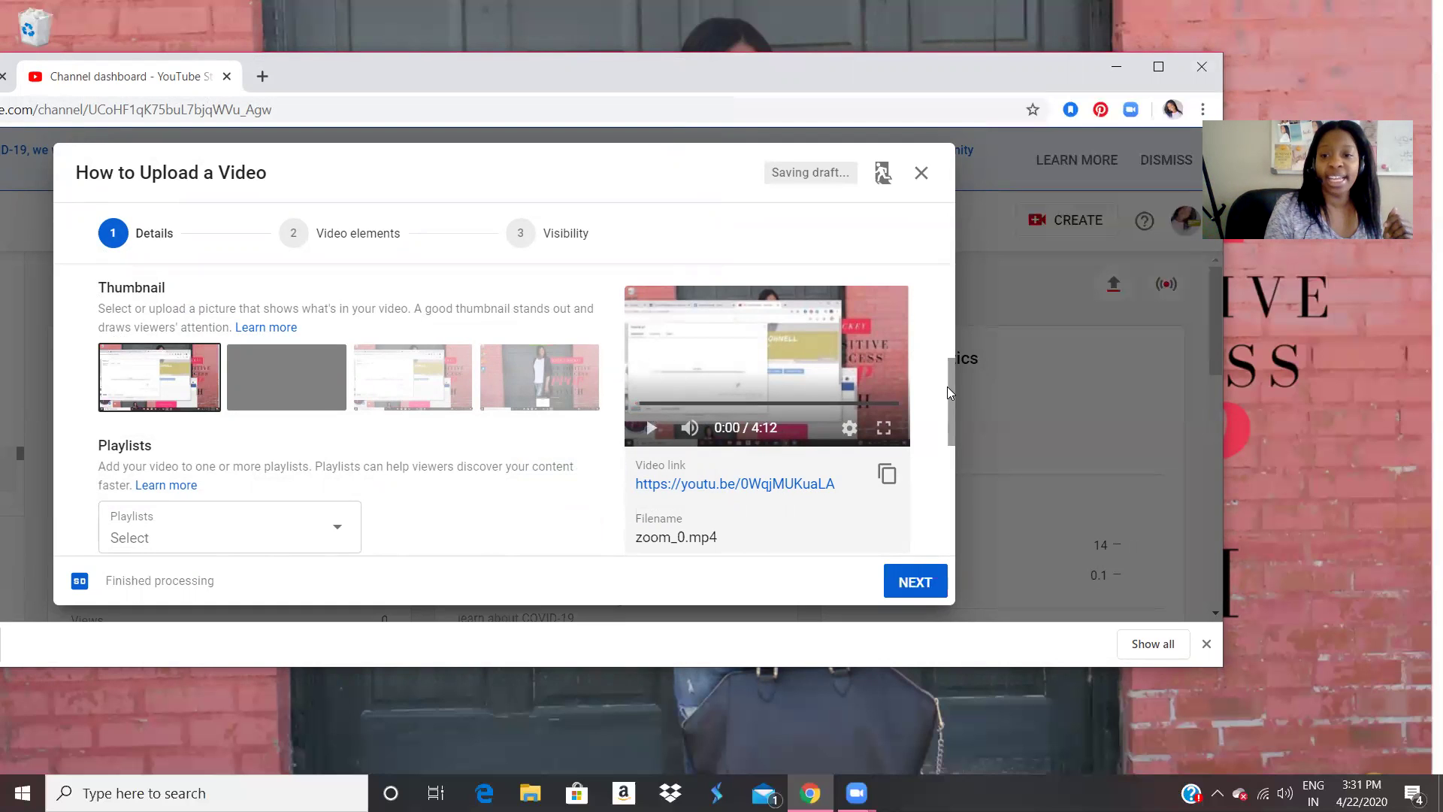
Select 'Yes, it's made for kids' and expand 'Age restriction (advanced)'
{"action": "left_click_drag", "start_coordinate": [955, 413], "coordinate": [944, 492]}
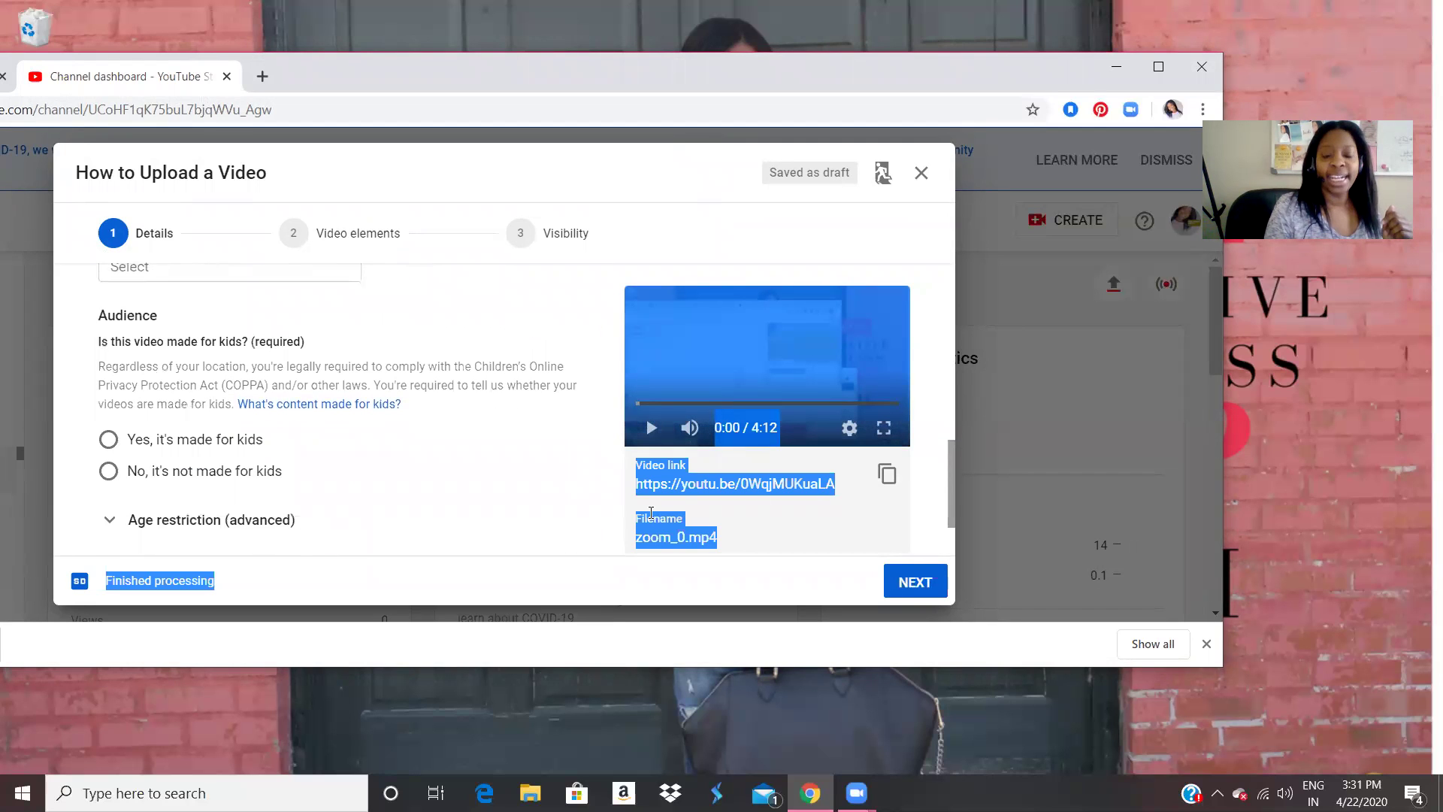
{"action": "left_click", "coordinate": [467, 472]}
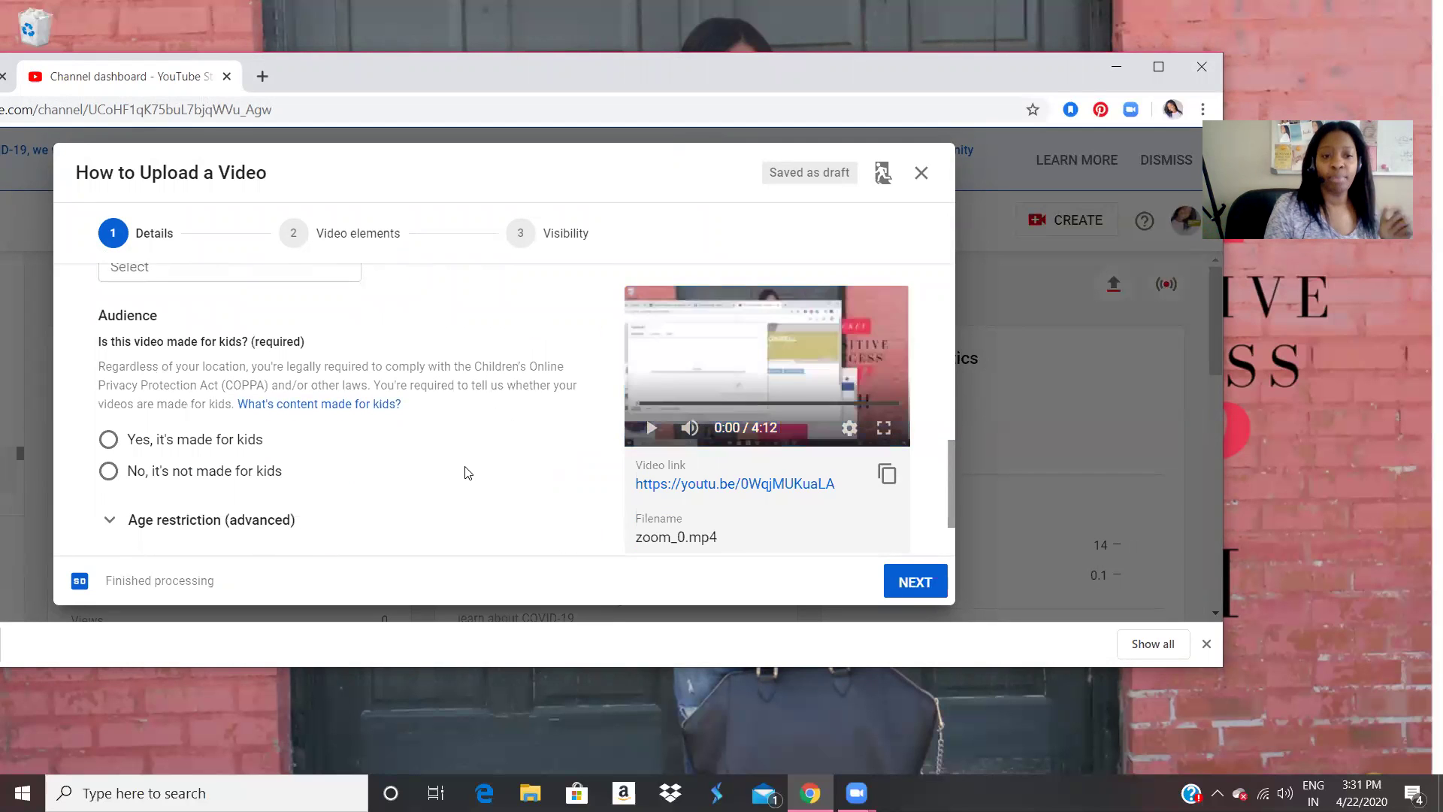
{"action": "left_click", "coordinate": [171, 449]}
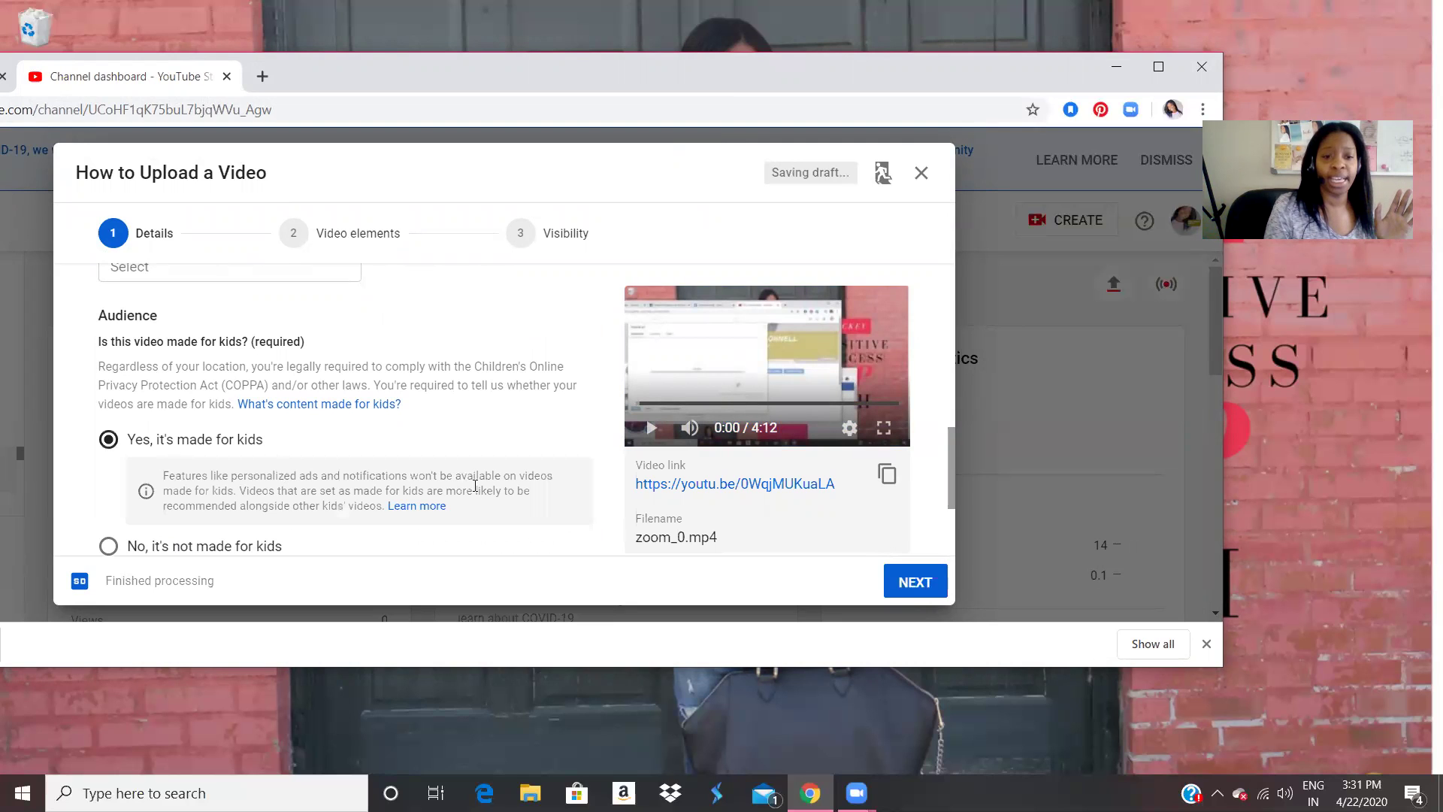
{"action": "left_click_drag", "start_coordinate": [950, 433], "coordinate": [950, 481]}
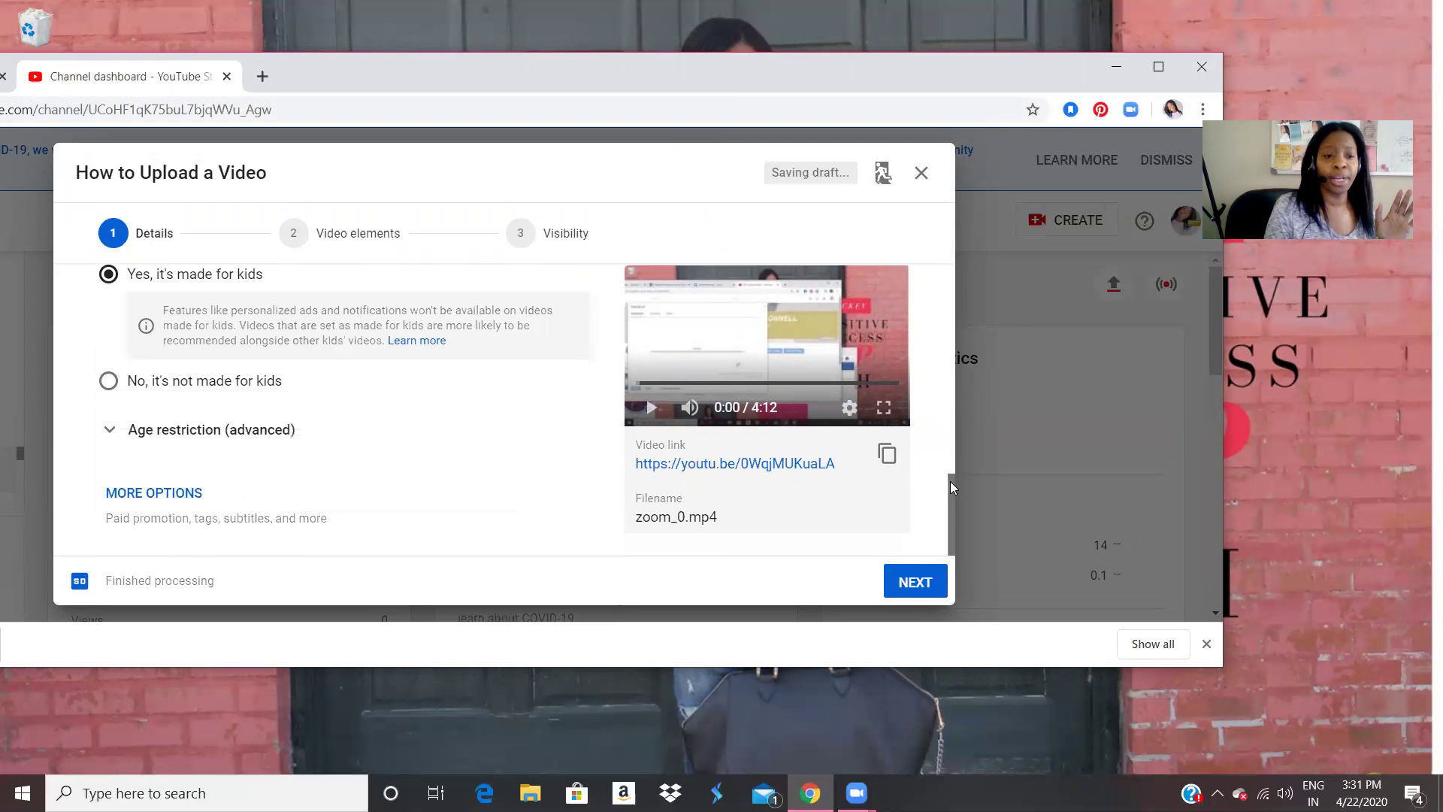
{"action": "left_click", "coordinate": [114, 432]}
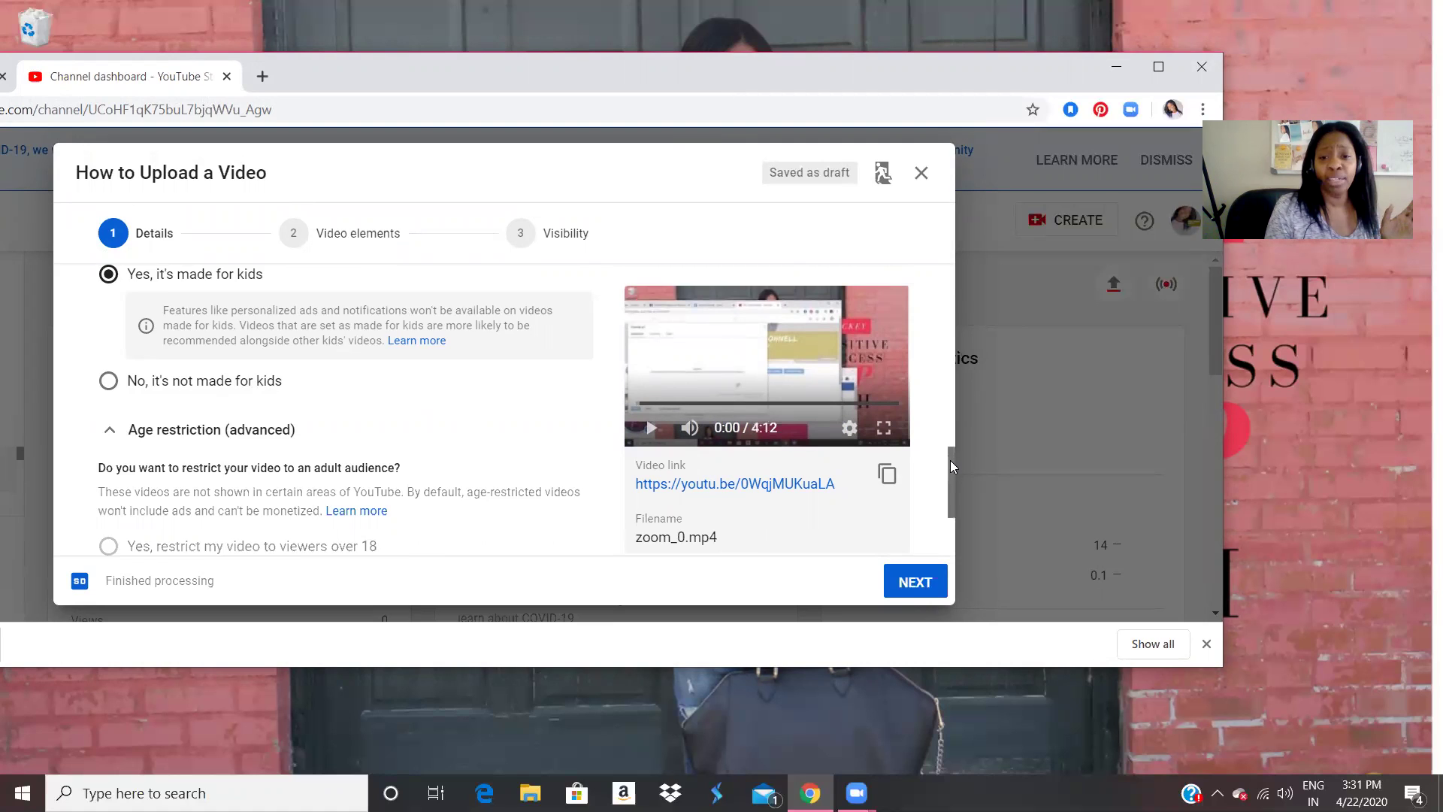
{"action": "left_click_drag", "start_coordinate": [950, 460], "coordinate": [953, 489]}
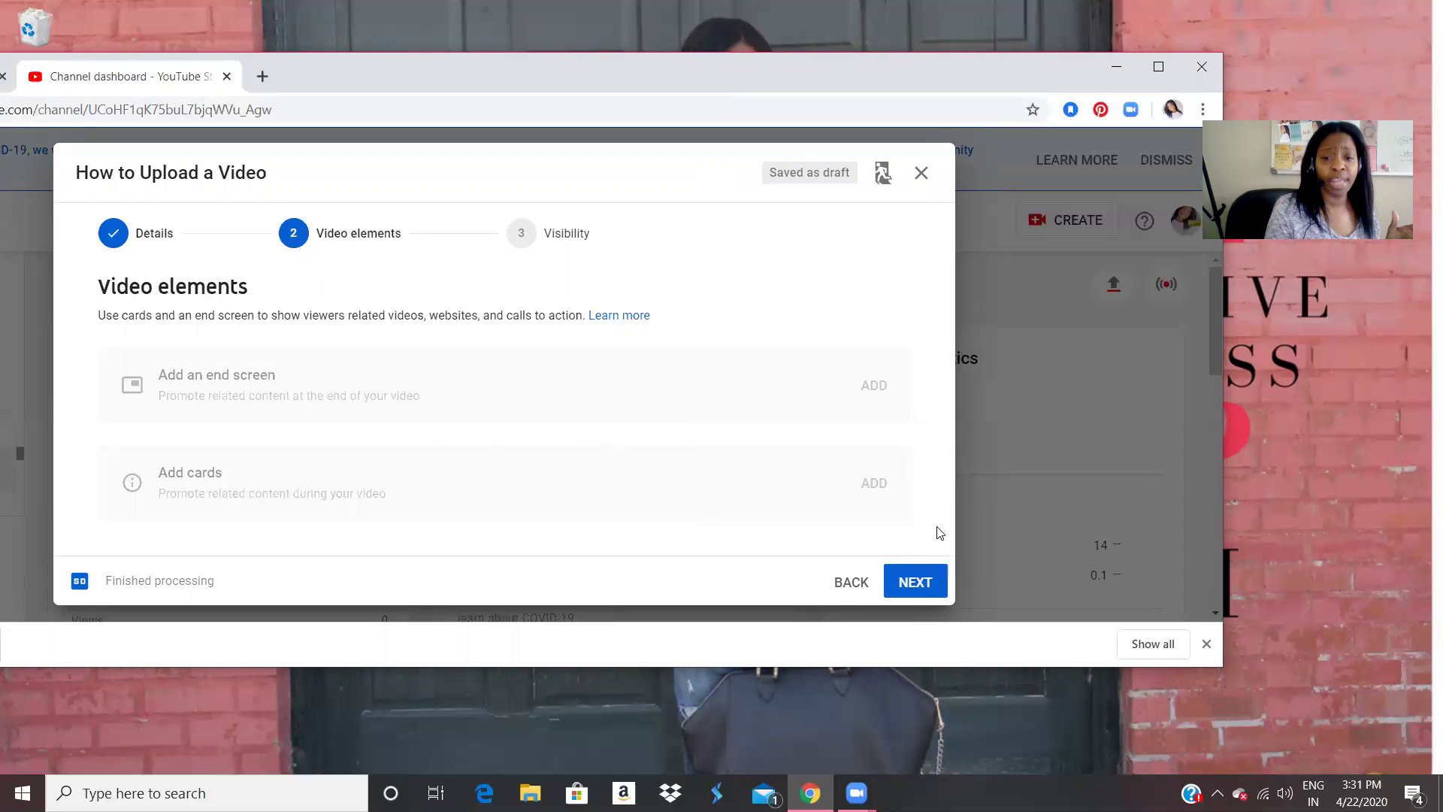
Advance the upload past Video elements to the Visibility step
{"action": "key", "text": "Return"}
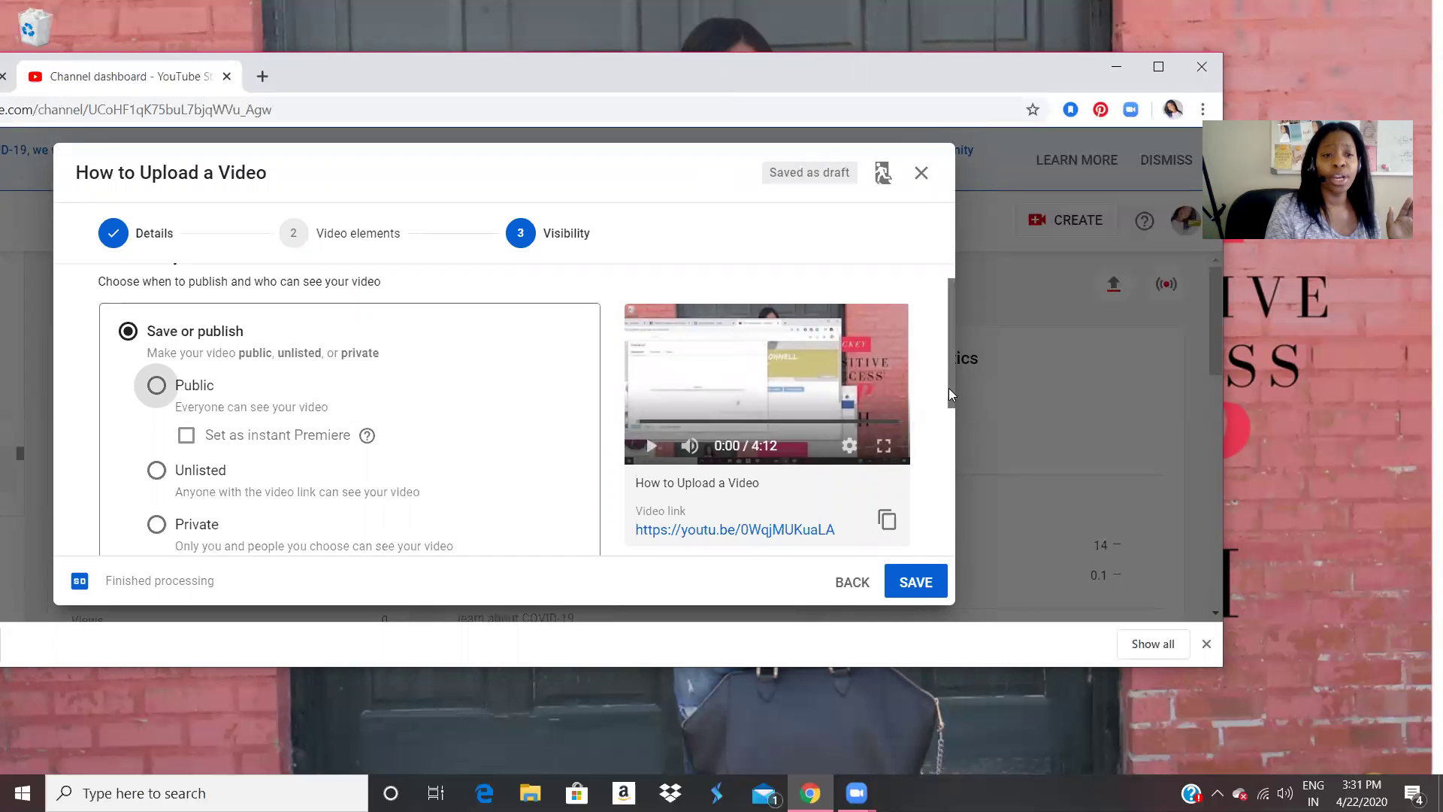
Switch the video's visibility from Public to Unlisted so the upload finishes as unlisted
{"action": "left_click_drag", "start_coordinate": [949, 387], "coordinate": [953, 409]}
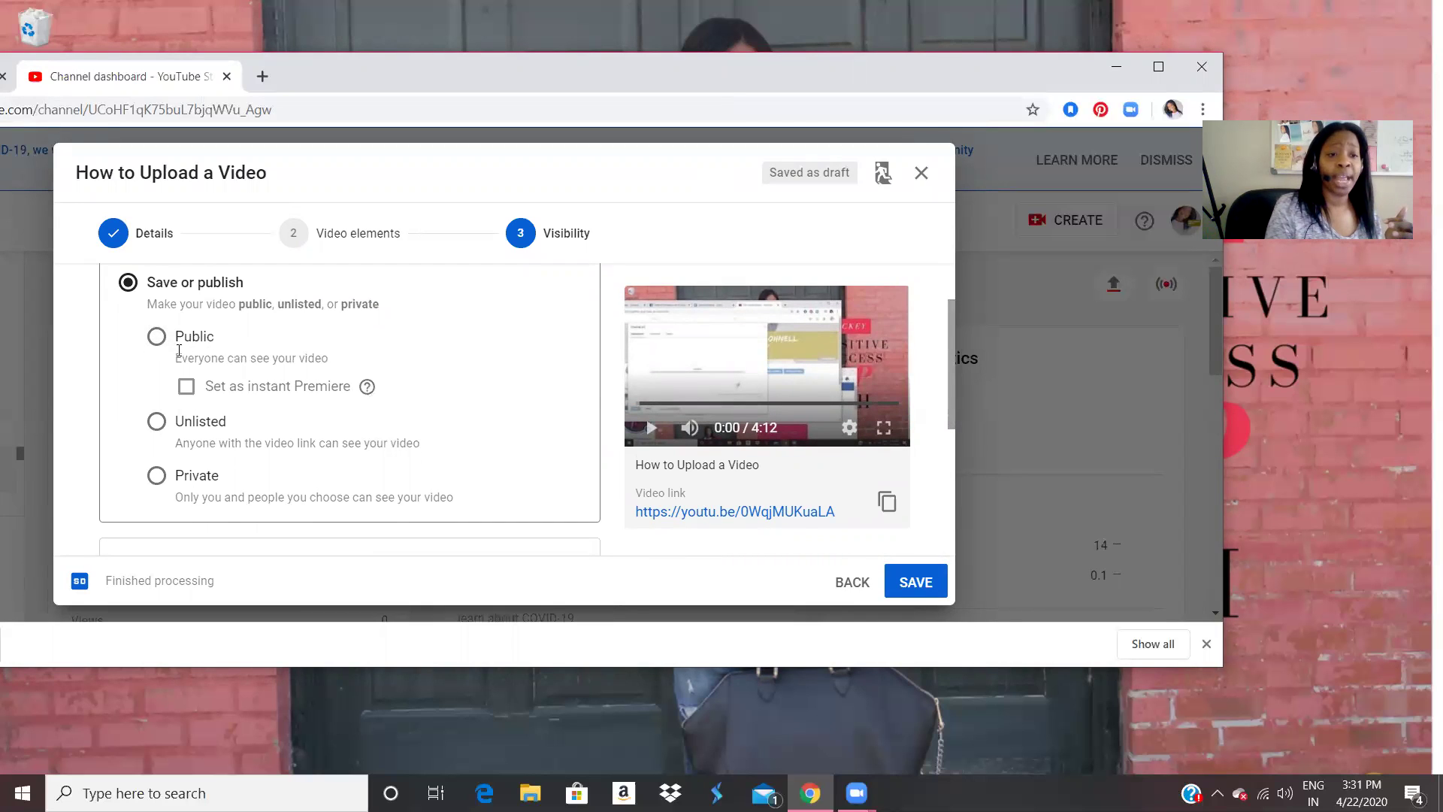
{"action": "left_click", "coordinate": [157, 342]}
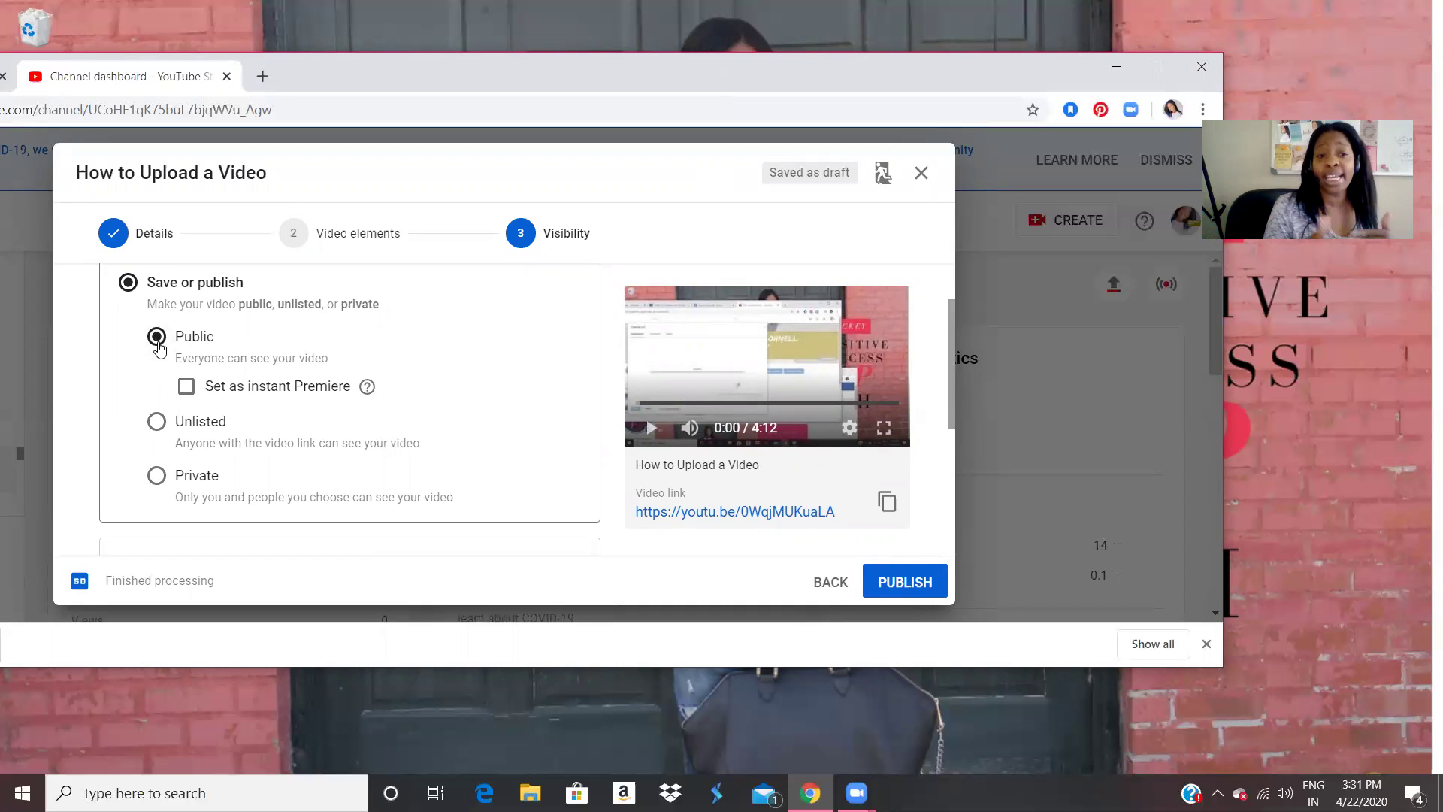
{"action": "left_click", "coordinate": [154, 424]}
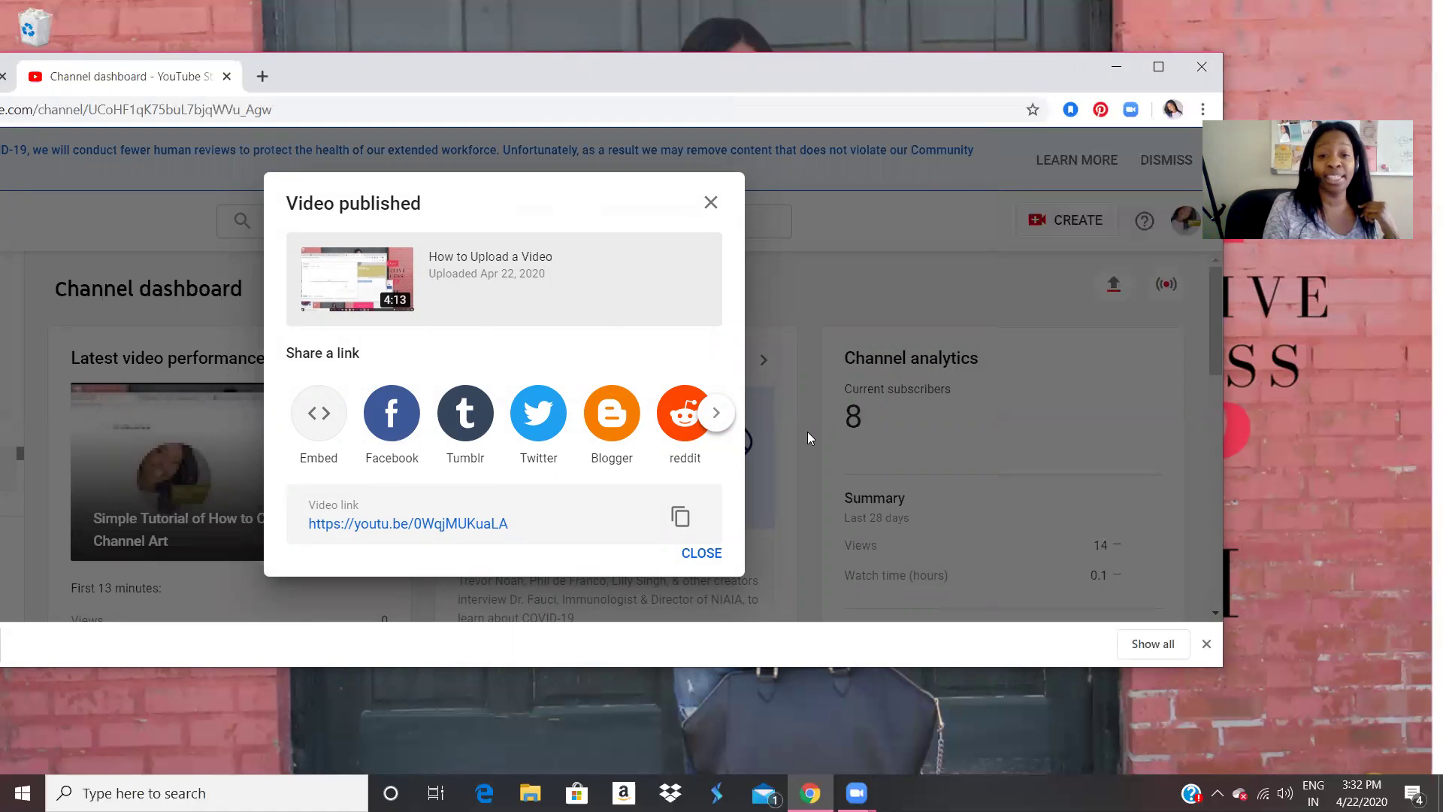
Browse two more pages of share destinations, then close the 'Video published' dialog
{"action": "left_click", "coordinate": [720, 417]}
{"action": "left_click", "coordinate": [718, 416]}
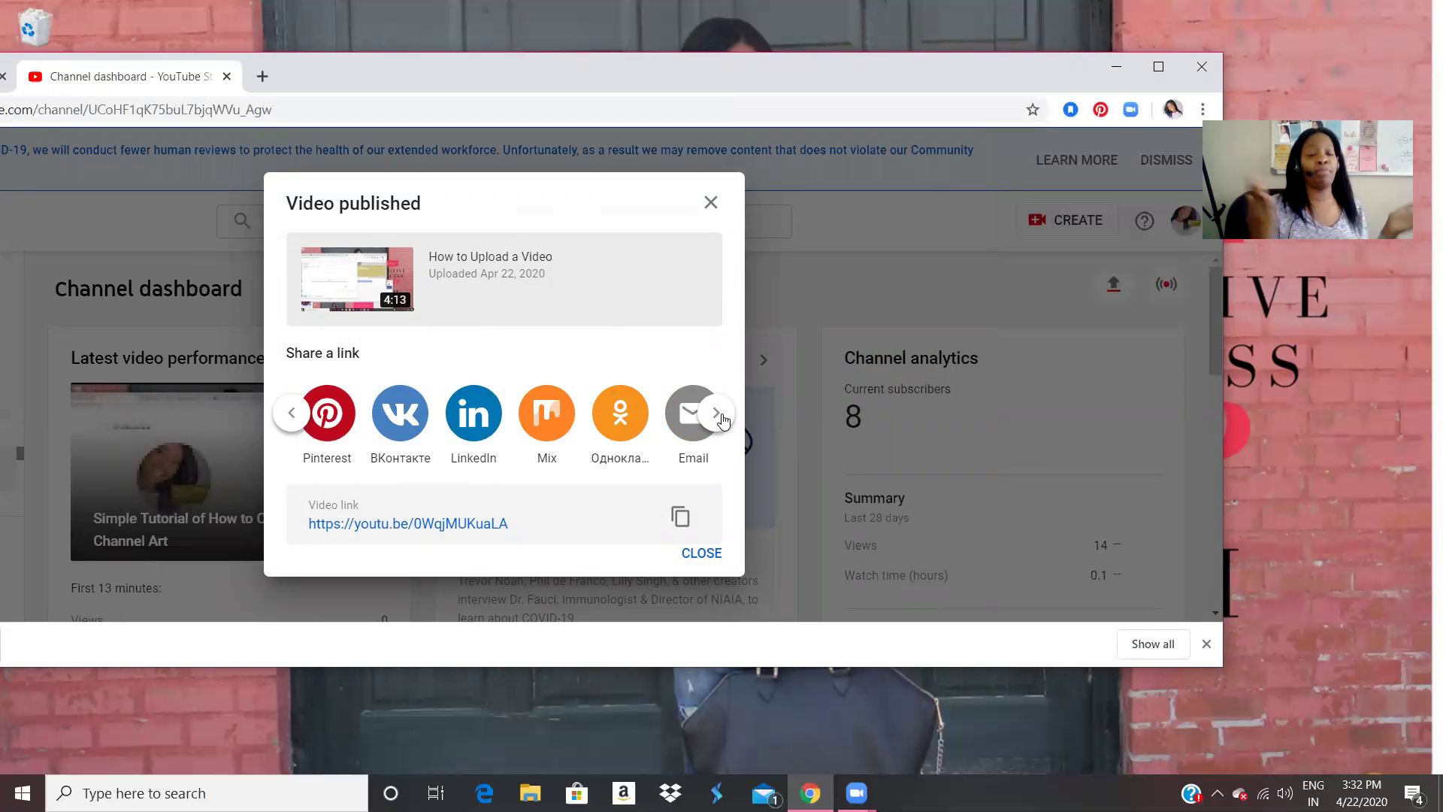
{"action": "left_click", "coordinate": [710, 202]}
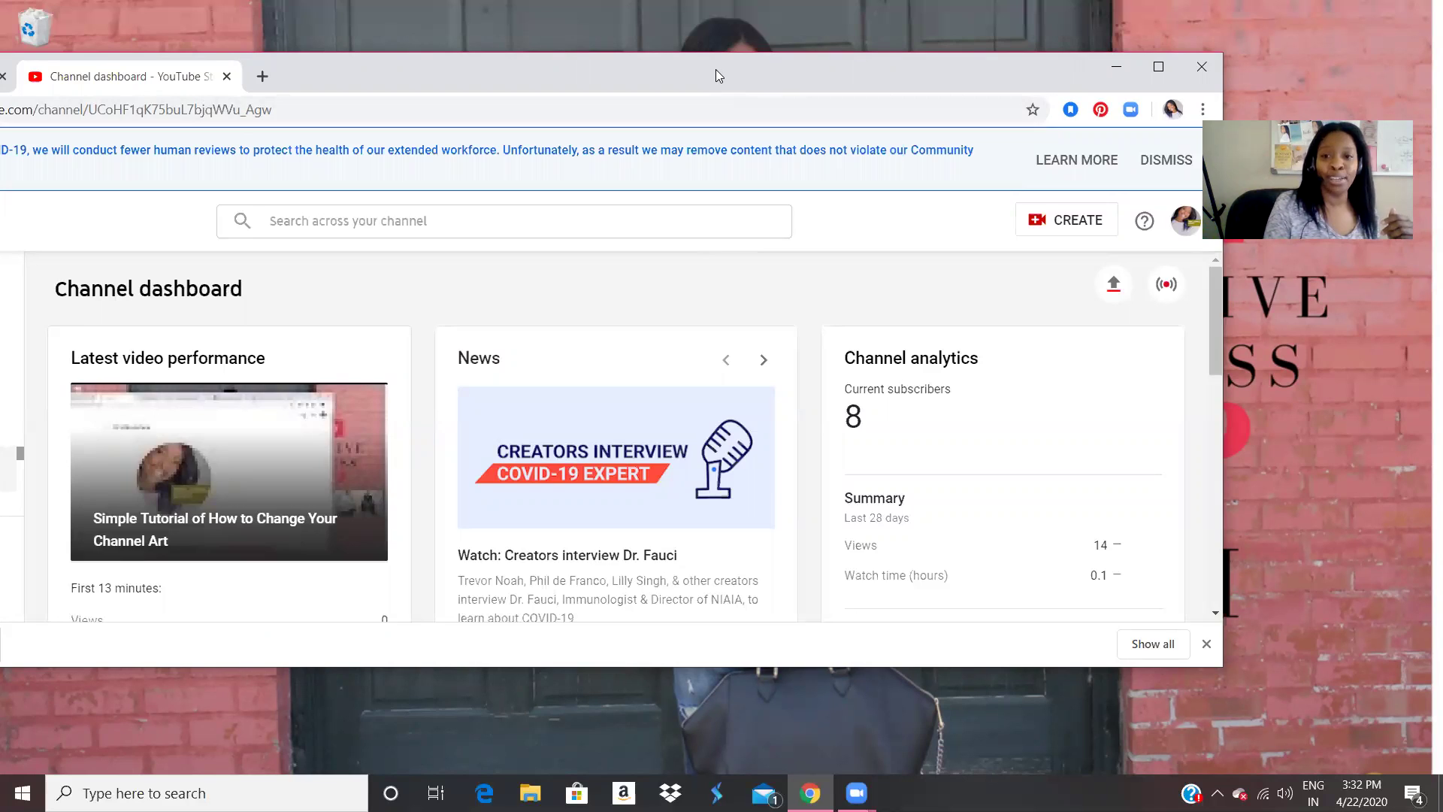
{"action": "left_click_drag", "start_coordinate": [716, 69], "coordinate": [503, 60]}
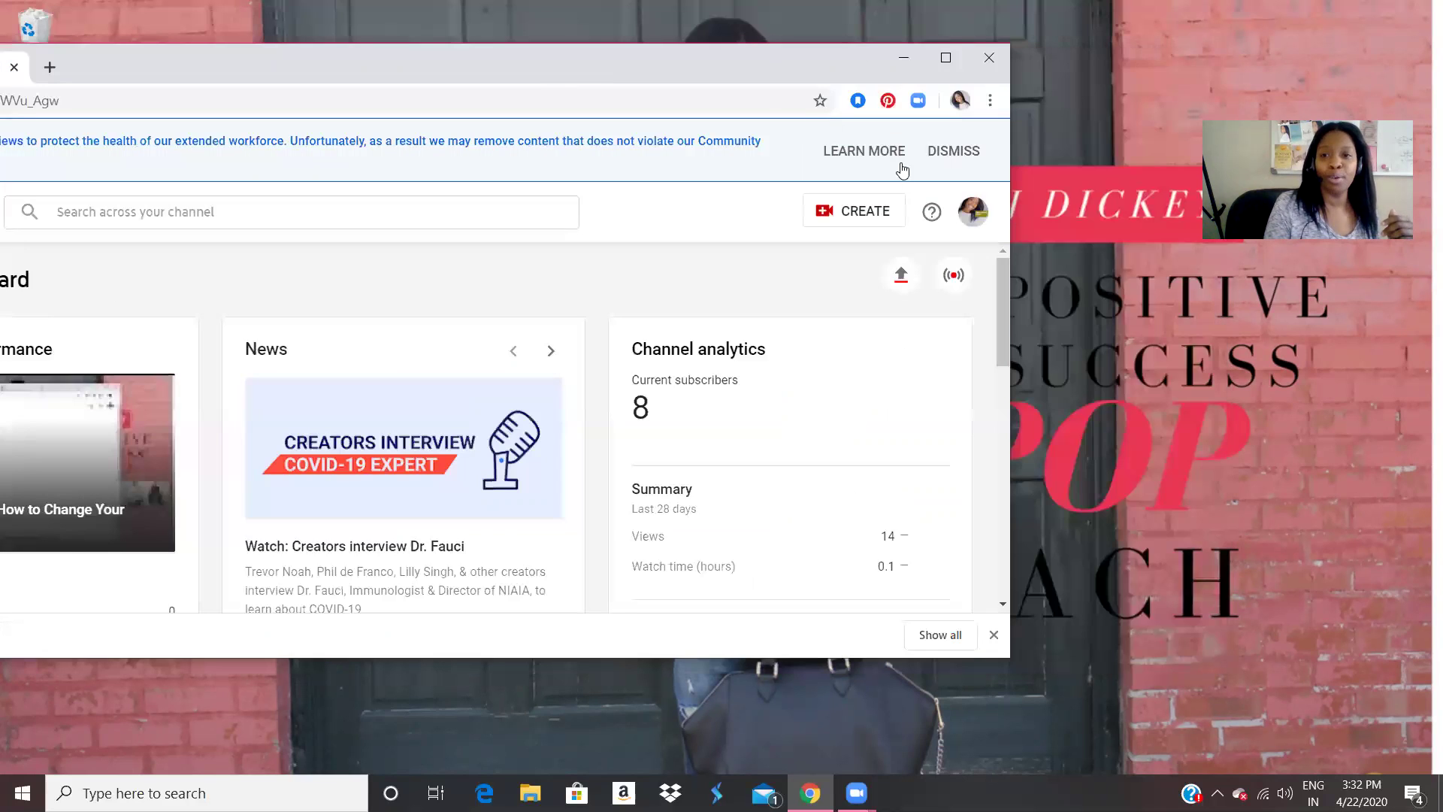
{"action": "left_click", "coordinate": [978, 217]}
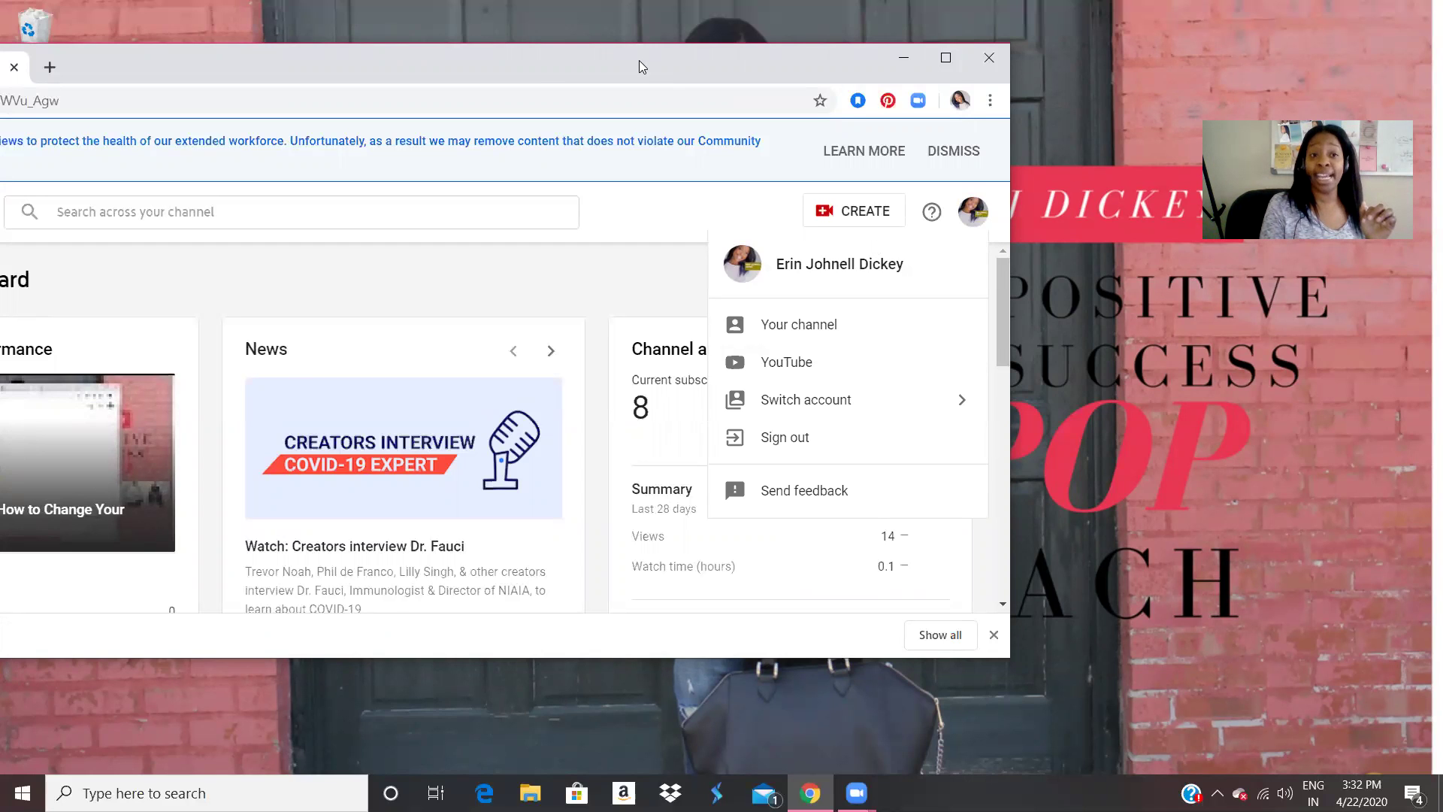
{"action": "left_click_drag", "start_coordinate": [639, 60], "coordinate": [925, 62]}
{"action": "left_click", "coordinate": [528, 91]}
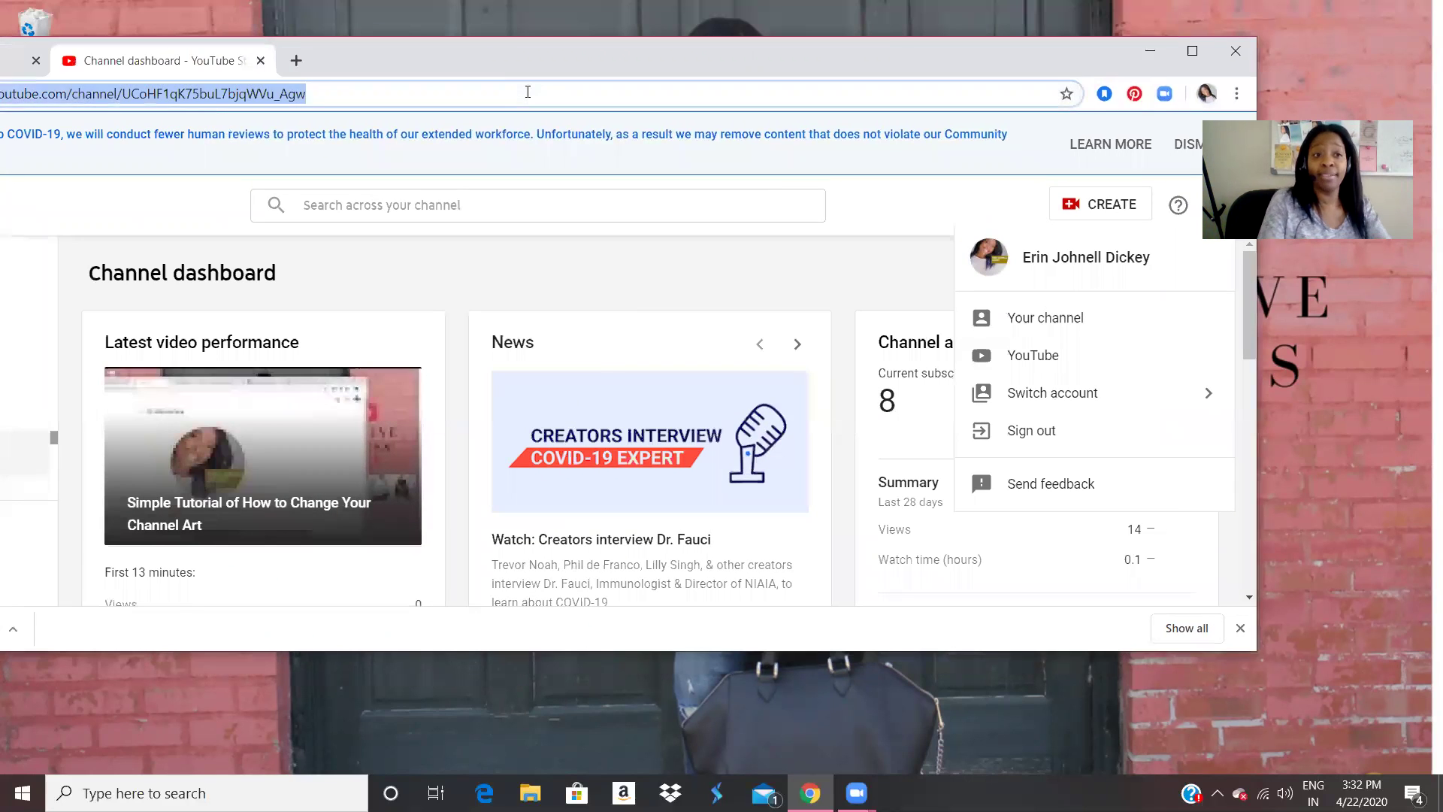
{"action": "type", "text": "youtube.com"}
{"action": "key", "text": "Return"}
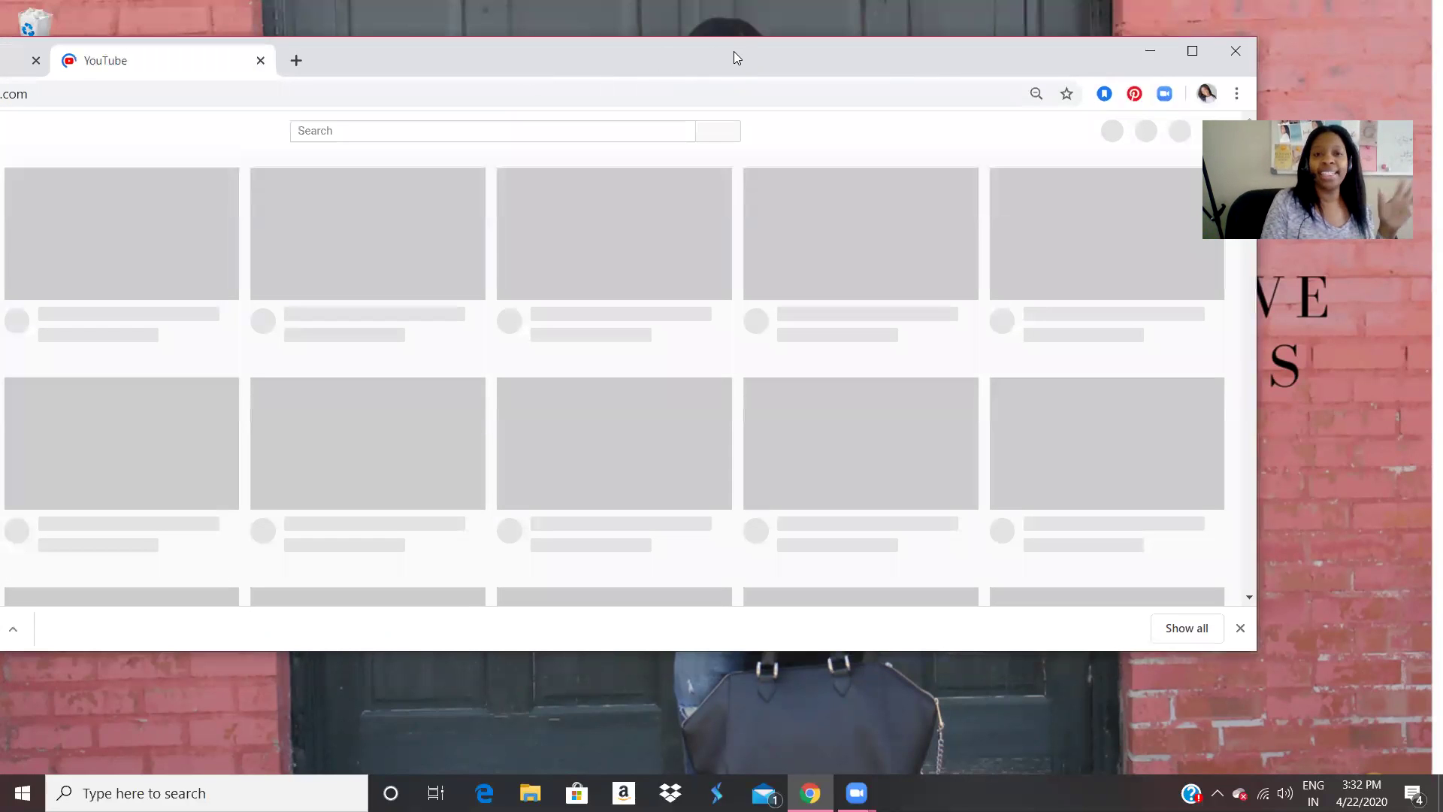
{"action": "left_click_drag", "start_coordinate": [452, 41], "coordinate": [171, 30]}
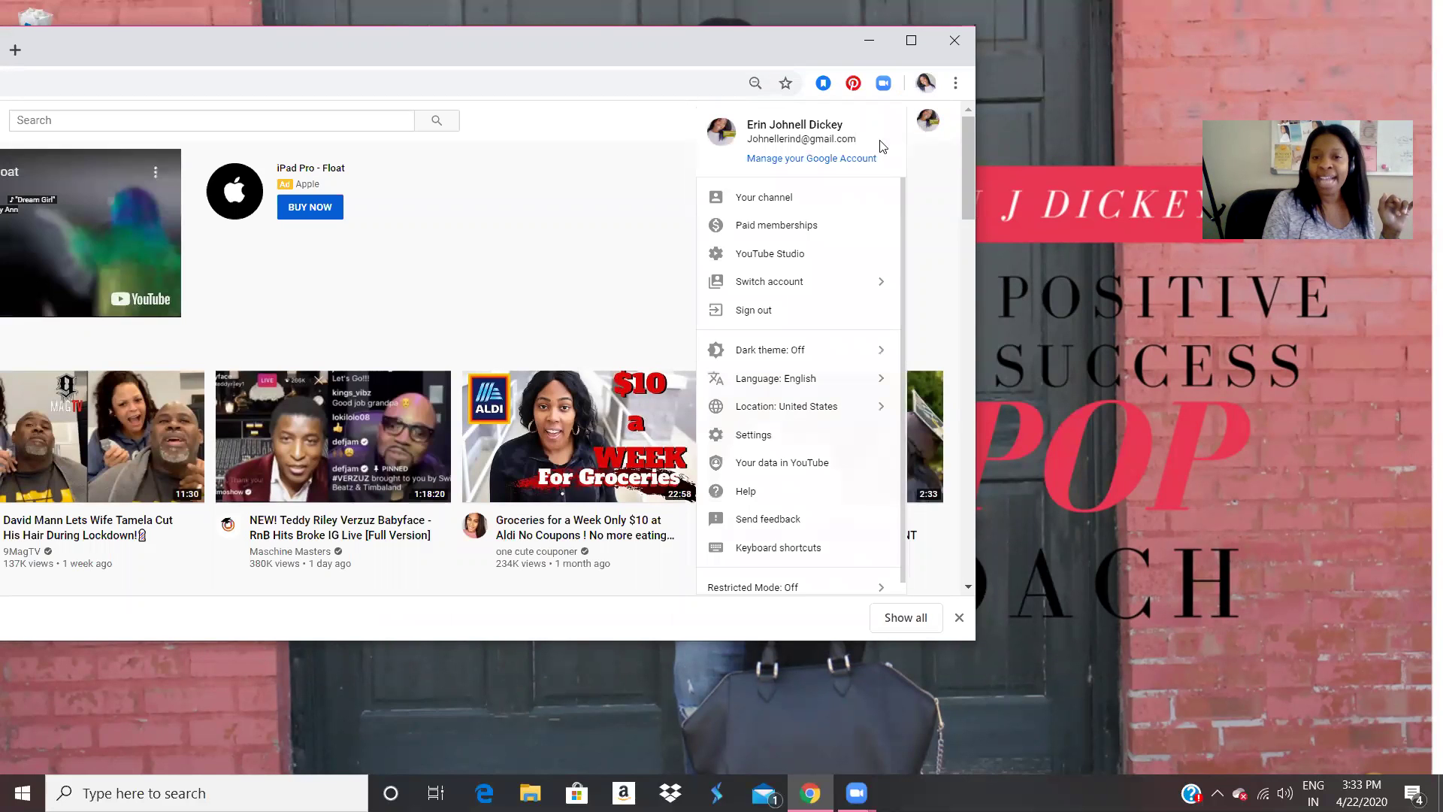
{"action": "left_click", "coordinate": [835, 260]}
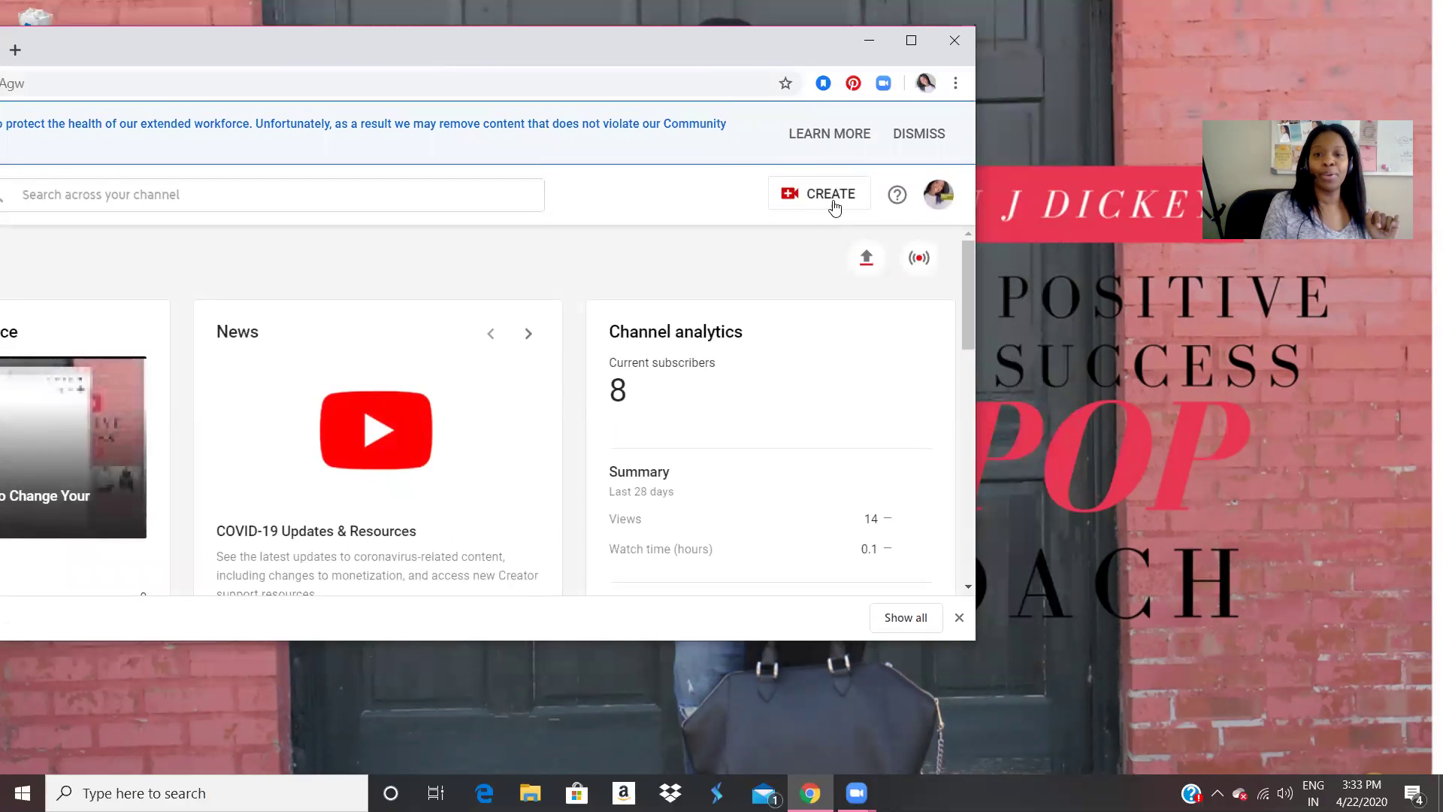
{"action": "left_click", "coordinate": [832, 197]}
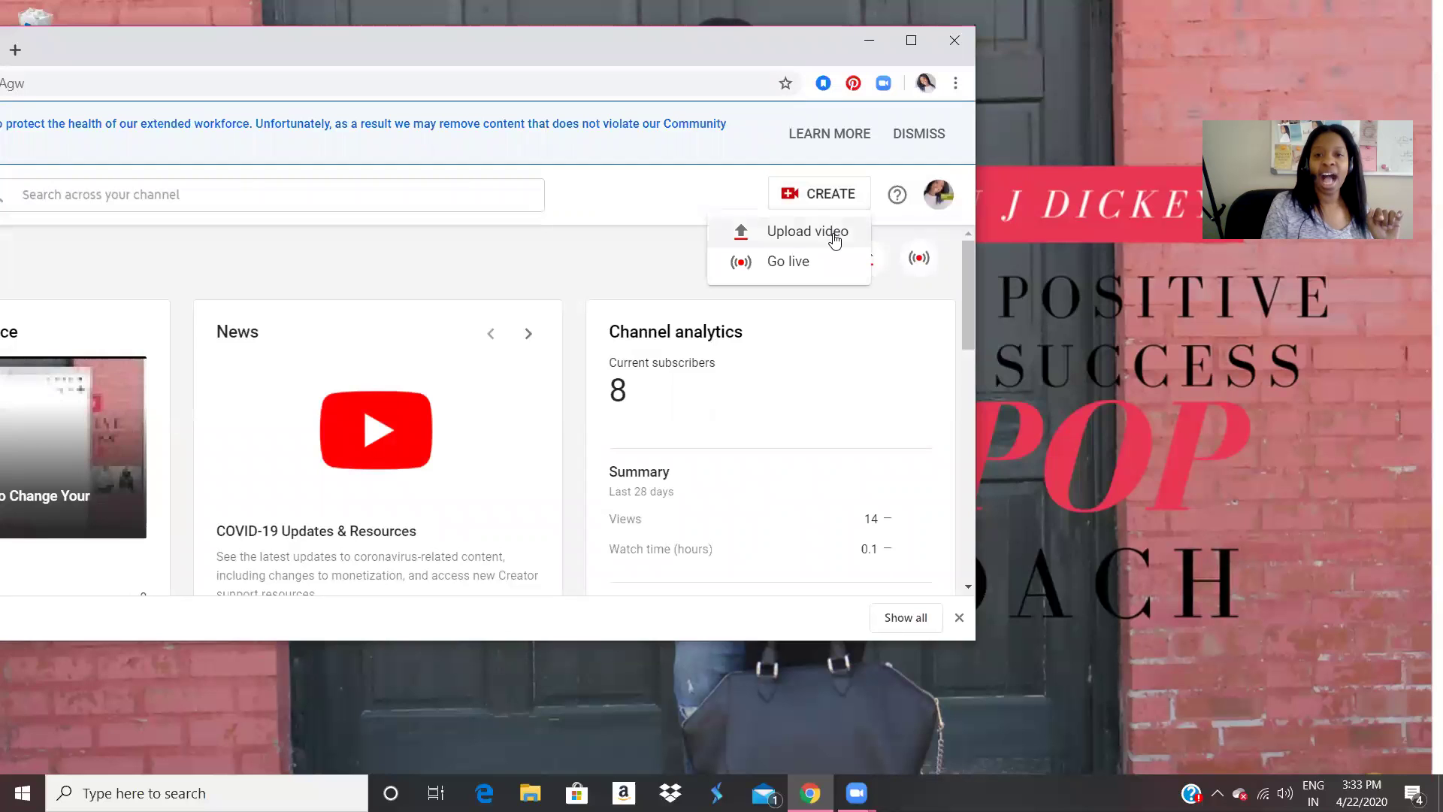
{"action": "left_click", "coordinate": [835, 235]}
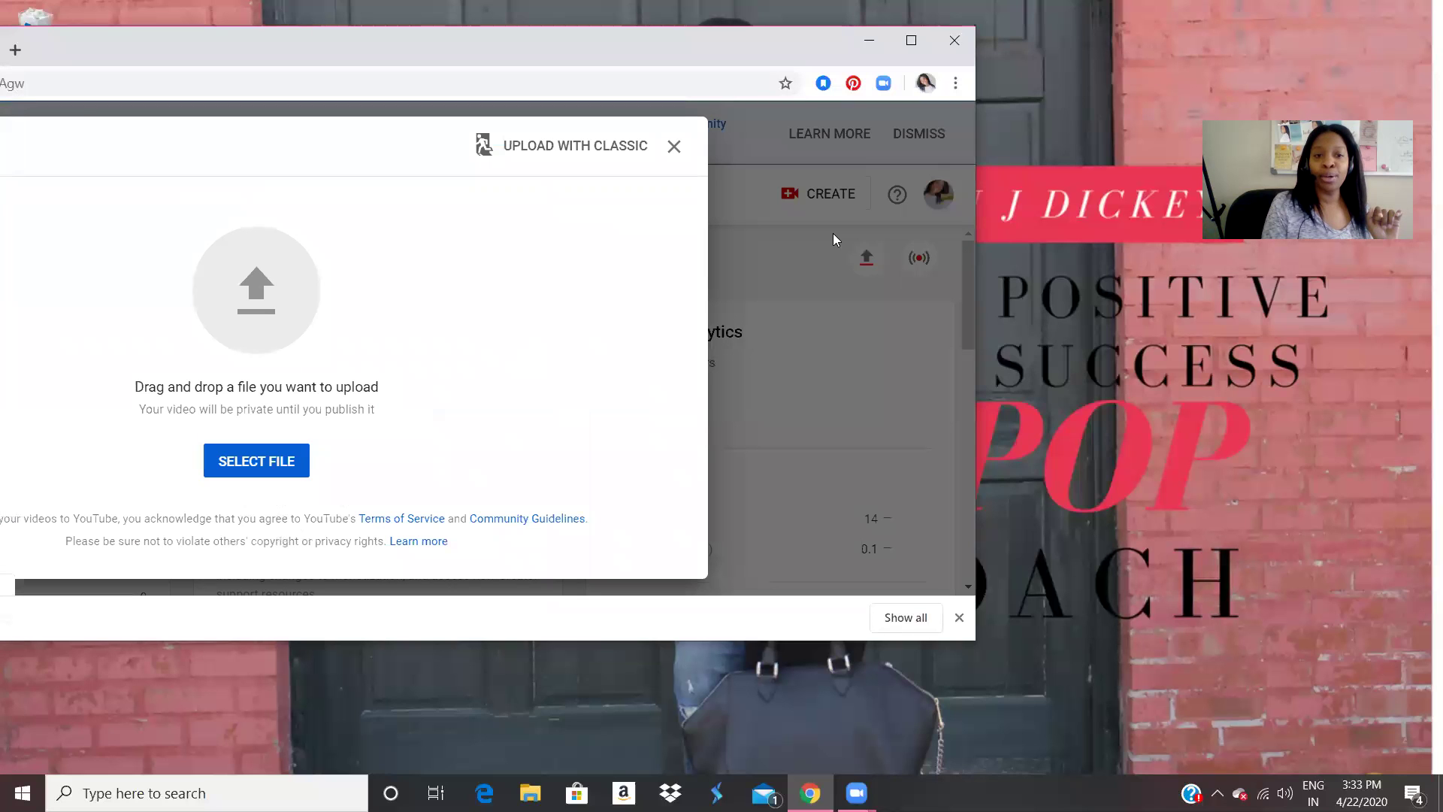
{"action": "left_click", "coordinate": [260, 468]}
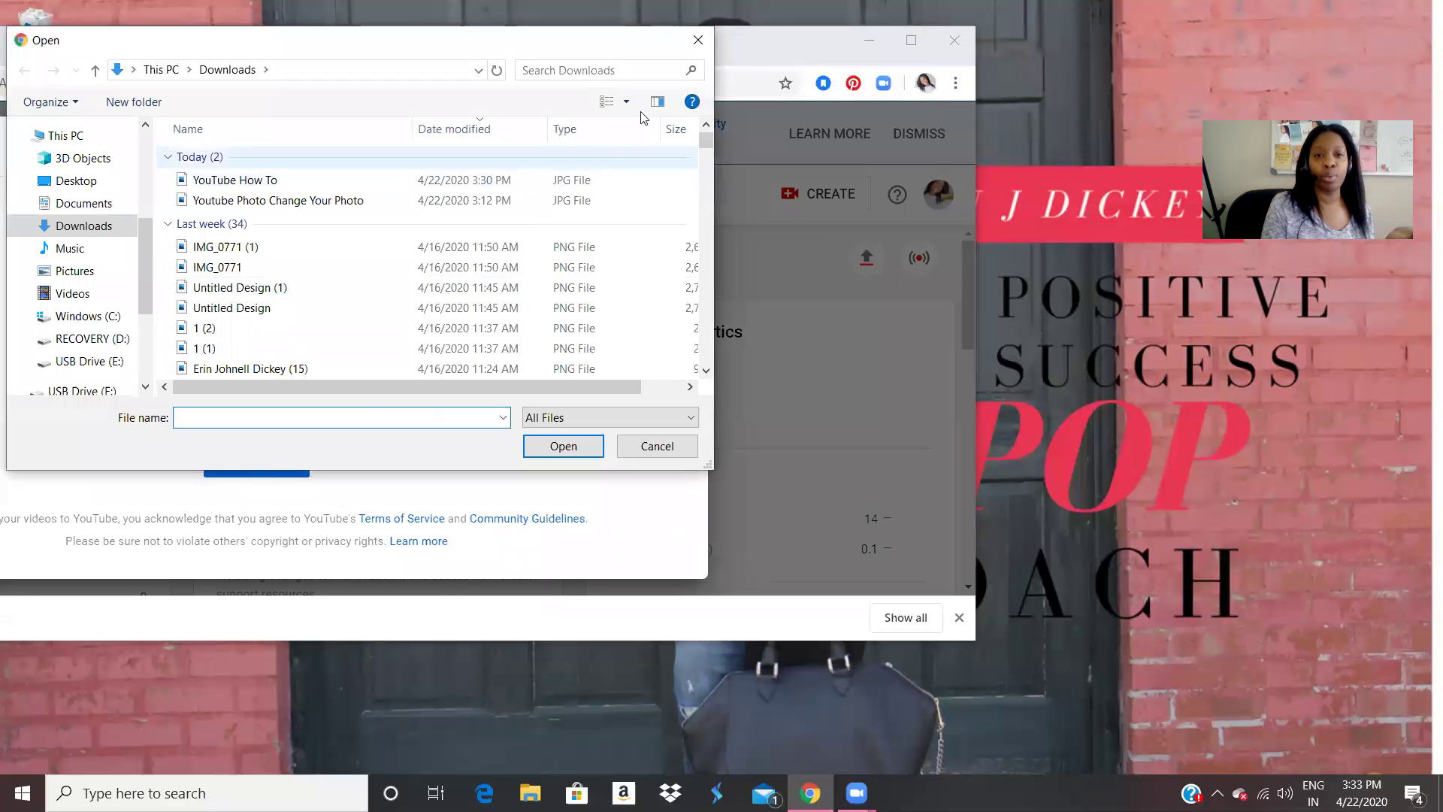
{"action": "left_click", "coordinate": [699, 39]}
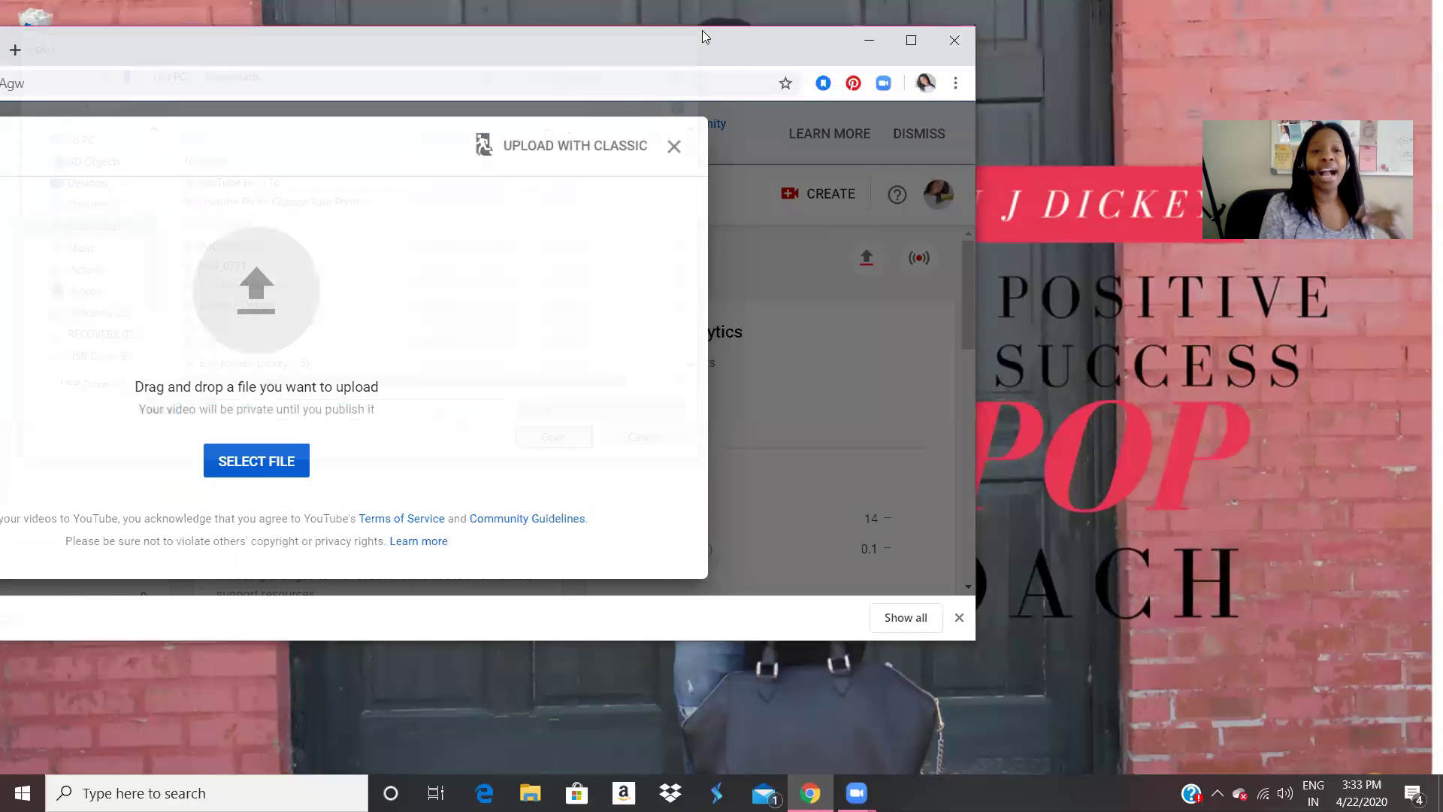
{"action": "left_click", "coordinate": [675, 147]}
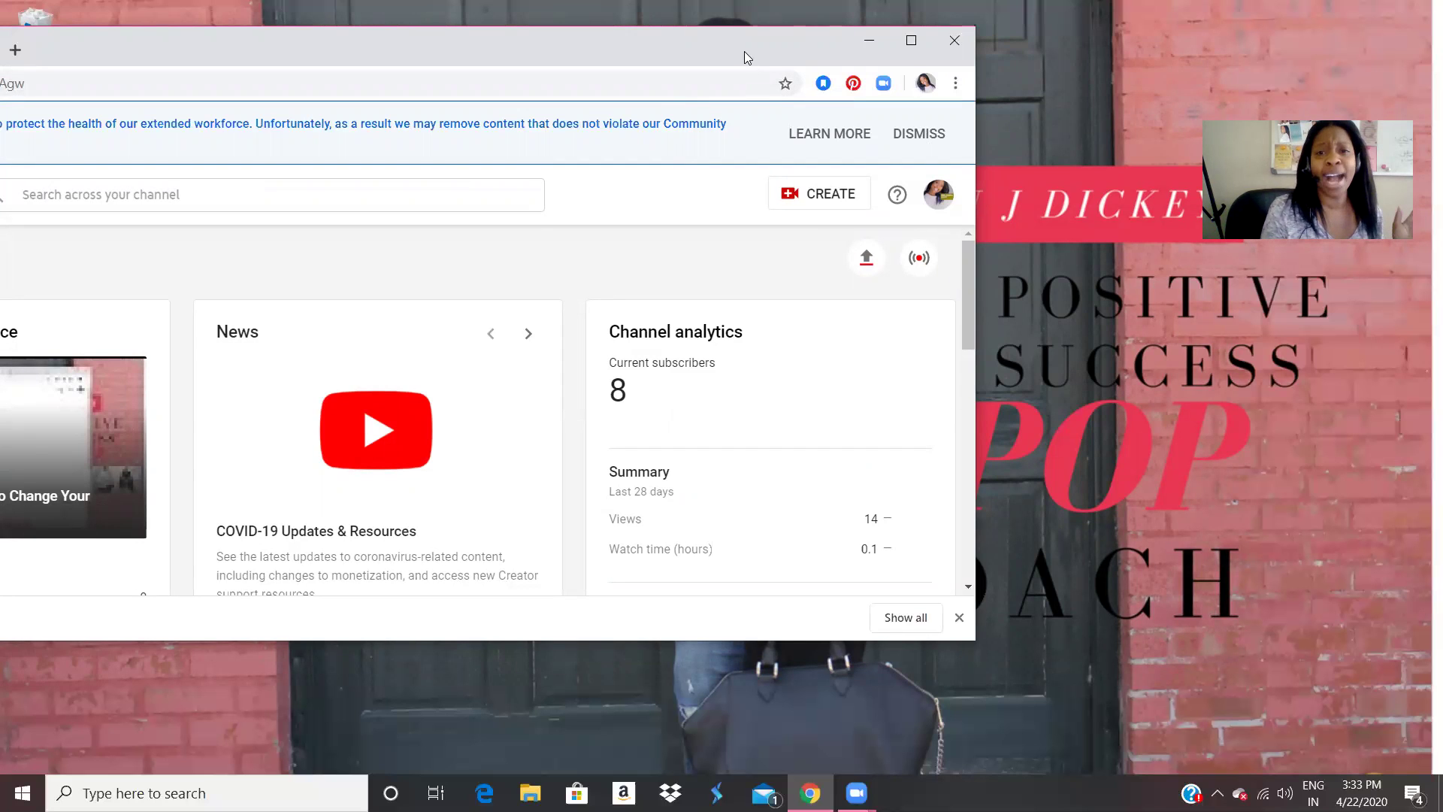
{"action": "left_click_drag", "start_coordinate": [765, 48], "coordinate": [899, 55]}
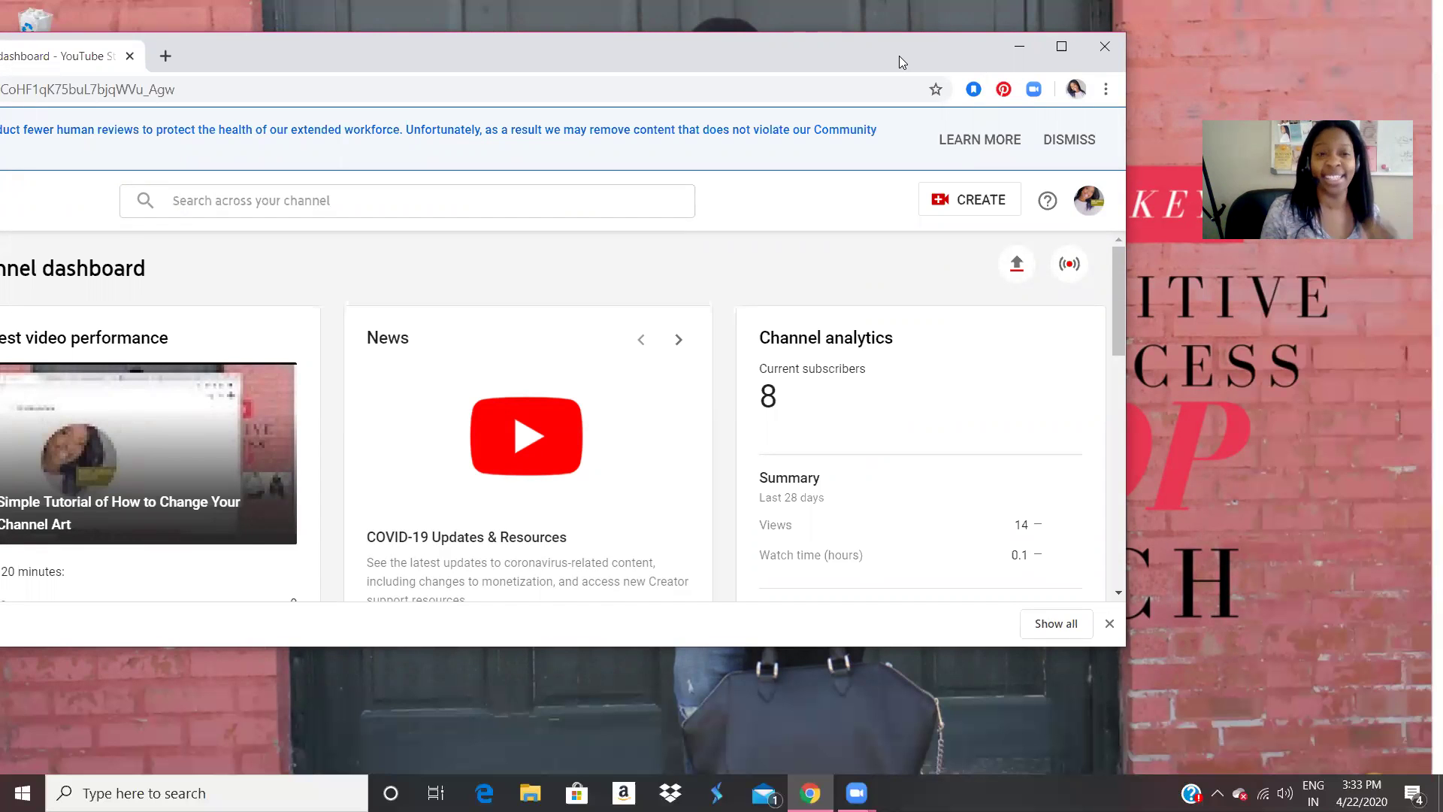
{"action": "left_click_drag", "start_coordinate": [884, 55], "coordinate": [784, 54]}
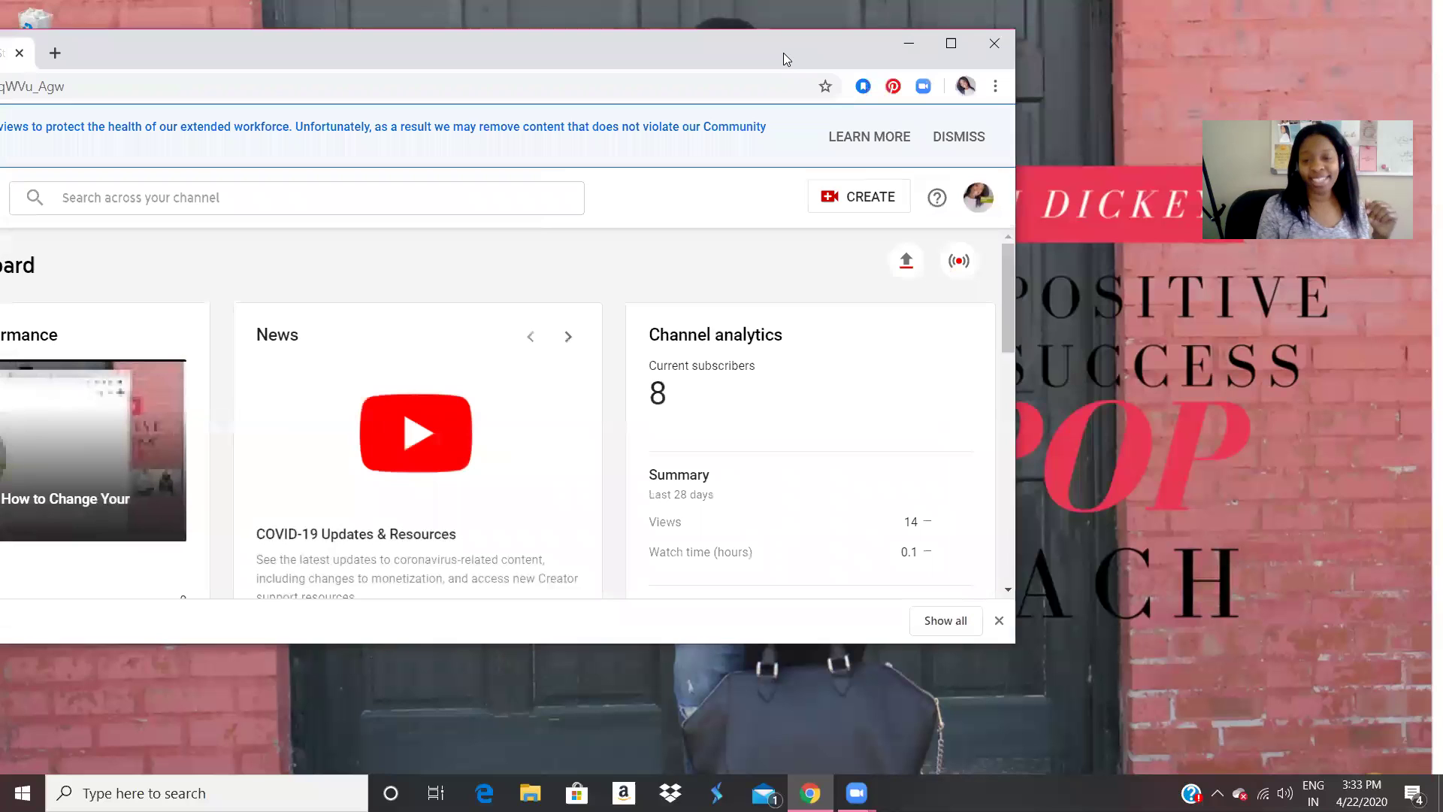